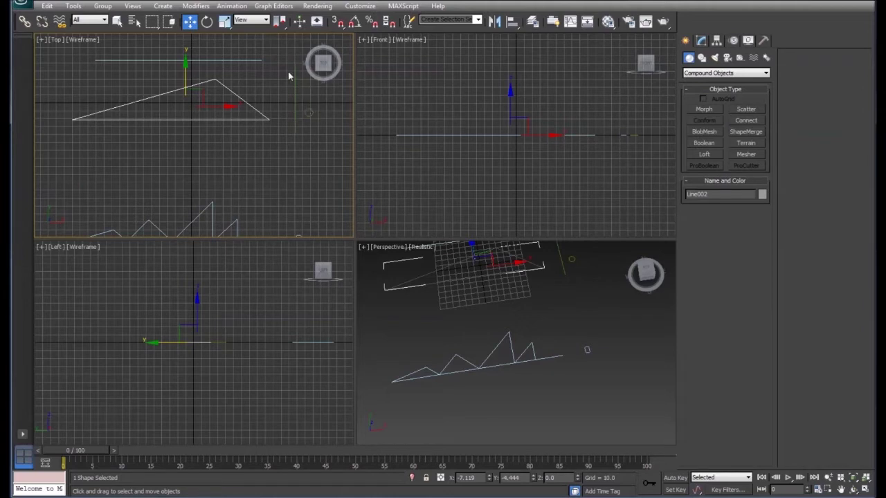
# Move the zigzag line up in Y toward the triangle, and the small rectangle beside it up about 43 units
pyautogui.moveTo(230, 185); pyautogui.dragTo(242, 141, button='middle')
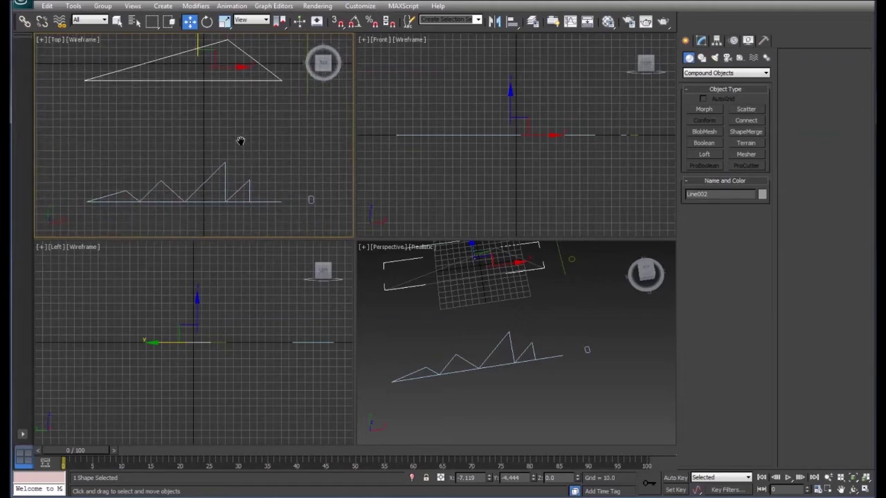
pyautogui.click(173, 192)
pyautogui.moveTo(193, 164); pyautogui.dragTo(191, 132)
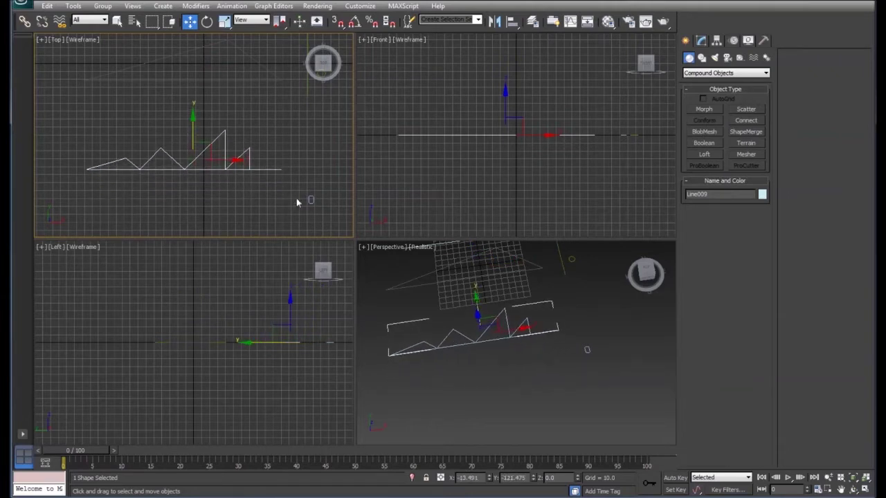
pyautogui.moveTo(309, 198); pyautogui.dragTo(310, 164)
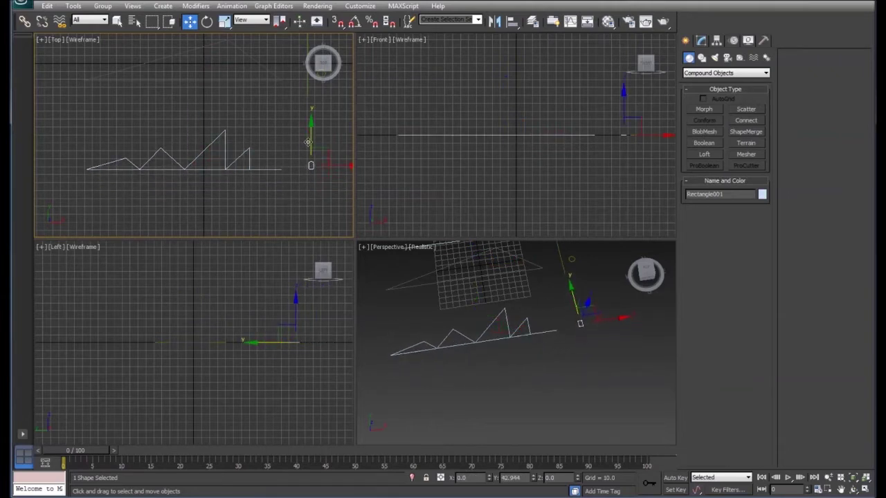
# Loft the triangle shape along the long straight horizontal line, using that line as the path
pyautogui.moveTo(251, 139); pyautogui.dragTo(219, 195, button='middle')
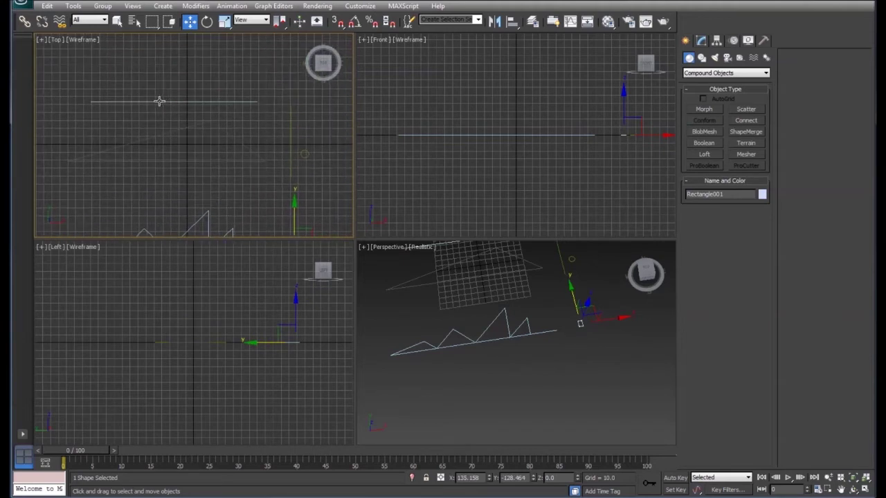
pyautogui.click(117, 21)
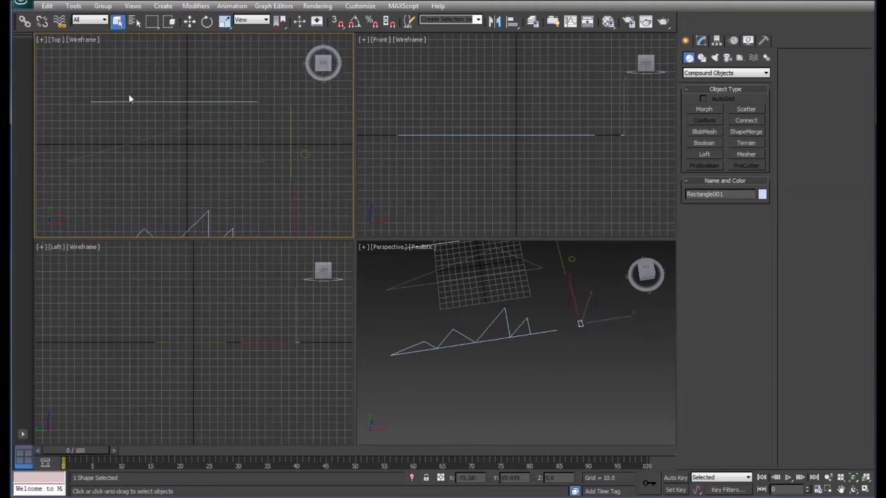
pyautogui.click(130, 100)
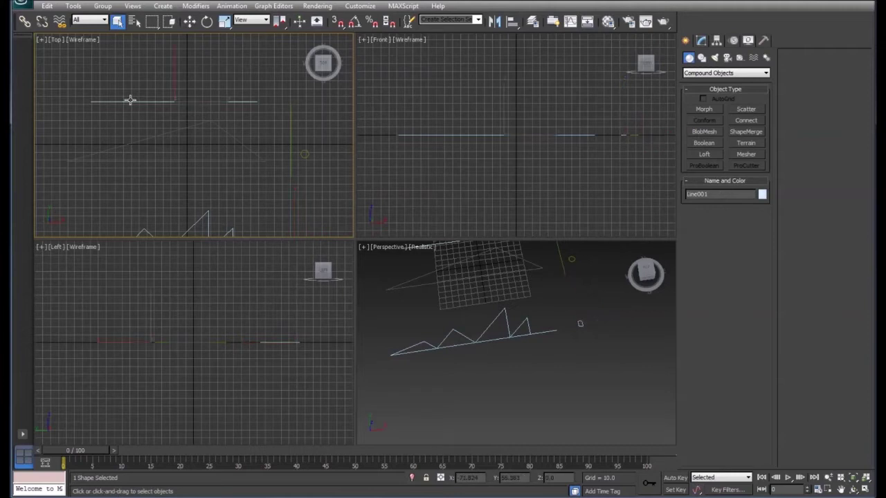
pyautogui.click(691, 74)
pyautogui.click(699, 98)
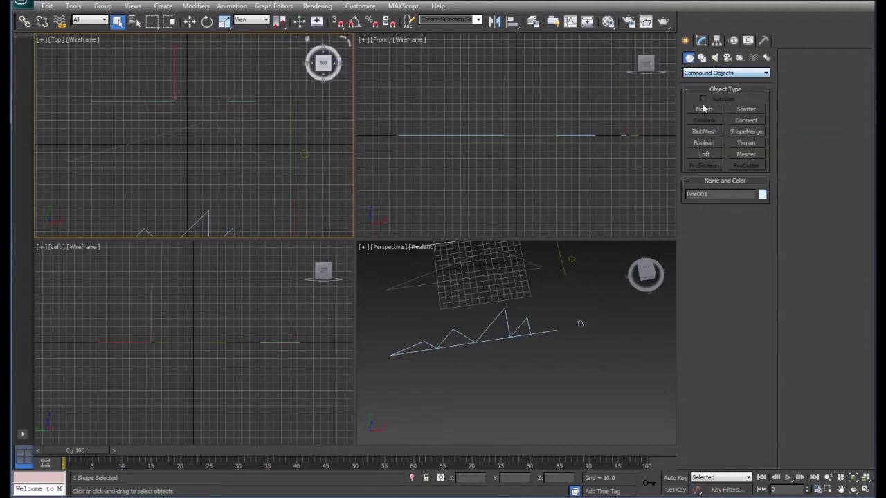
pyautogui.click(707, 154)
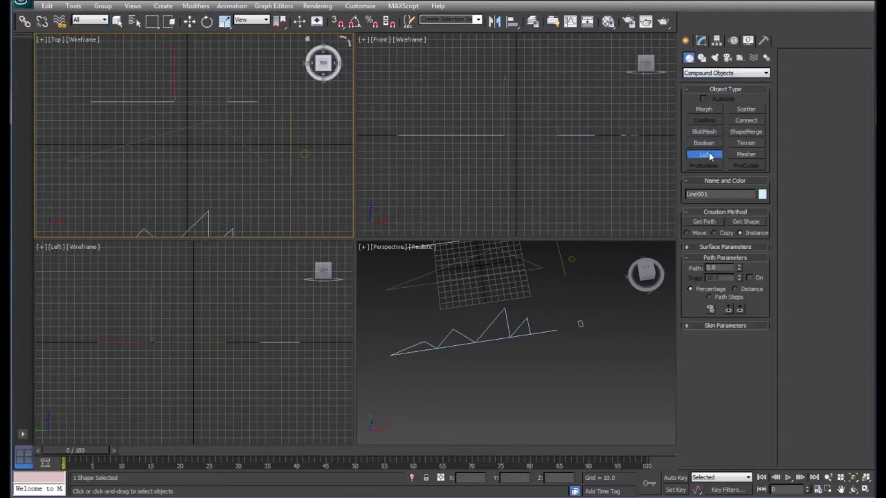
pyautogui.click(746, 221)
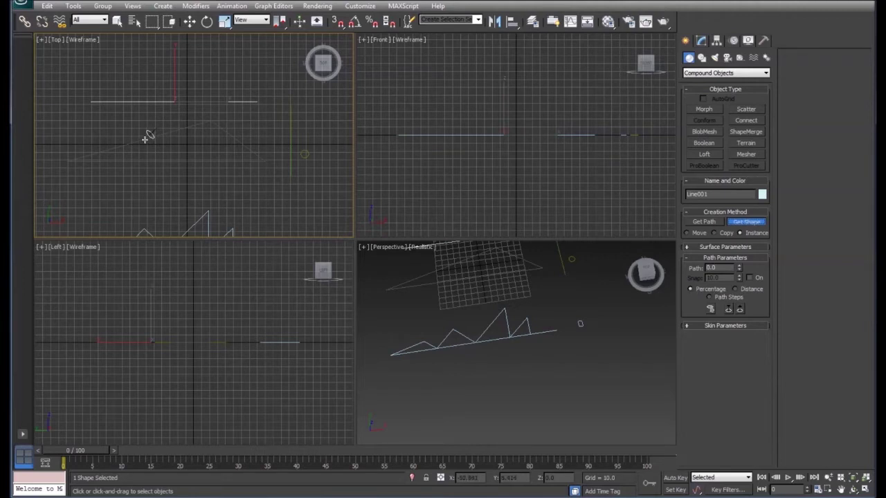
pyautogui.click(147, 136)
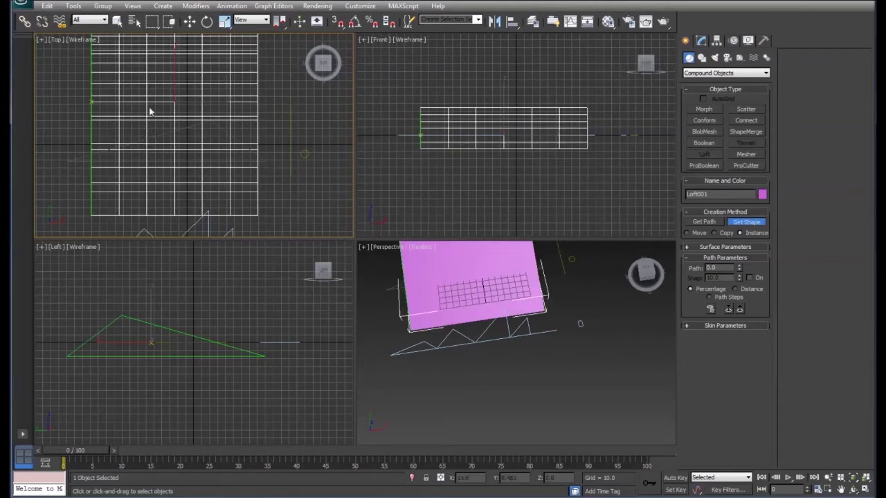
# Move the lofted triangular prism along X to about -332, clear of the source shapes
pyautogui.click(189, 22)
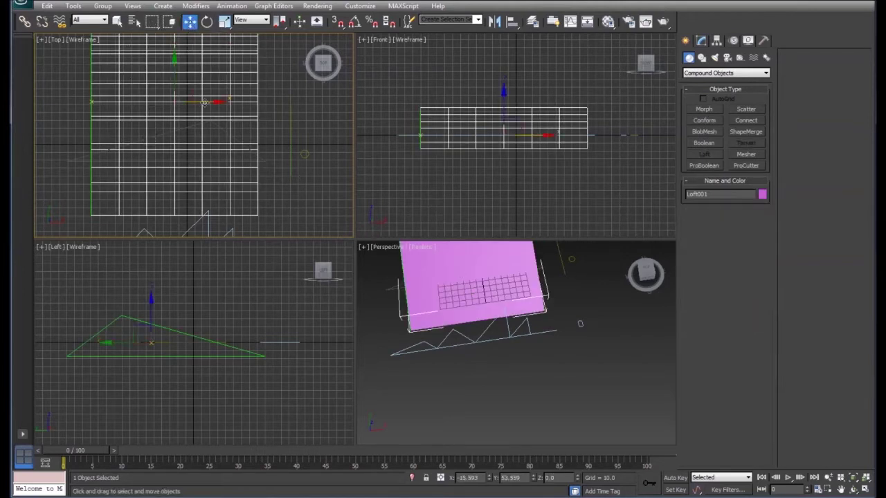
pyautogui.moveTo(205, 102); pyautogui.dragTo(31, 103)
pyautogui.moveTo(115, 117); pyautogui.dragTo(230, 128, button='middle')
pyautogui.moveTo(149, 113); pyautogui.dragTo(79, 112)
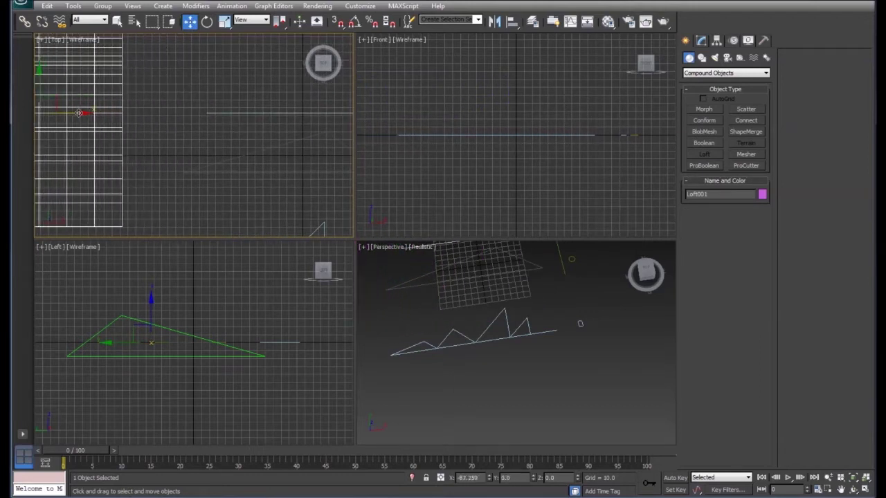
pyautogui.moveTo(201, 132); pyautogui.dragTo(129, 67, button='middle')
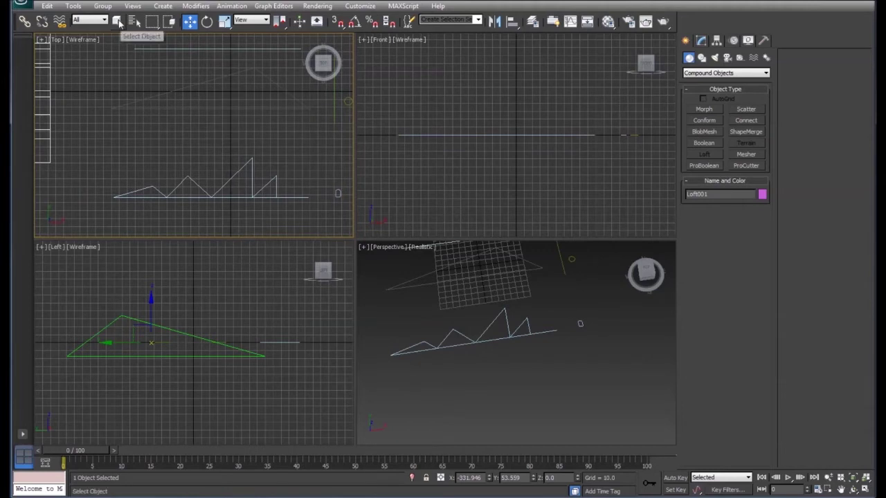
# Loft the small circle along the short vertical line to form a thin cylinder
pyautogui.click(119, 23)
pyautogui.moveTo(241, 126); pyautogui.dragTo(105, 157, button='middle')
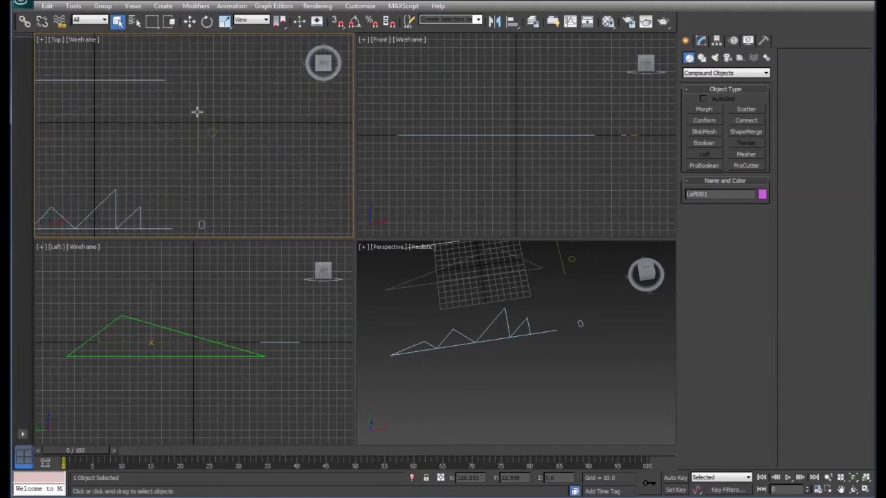
pyautogui.click(198, 111)
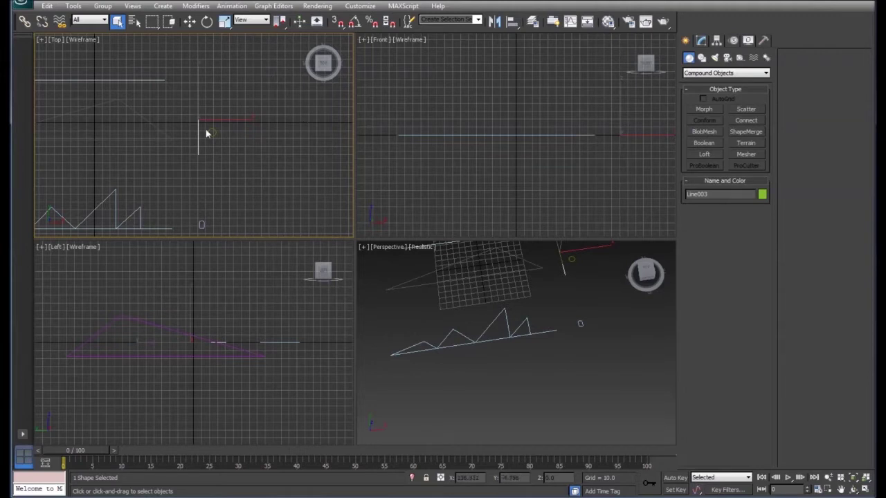
pyautogui.click(703, 154)
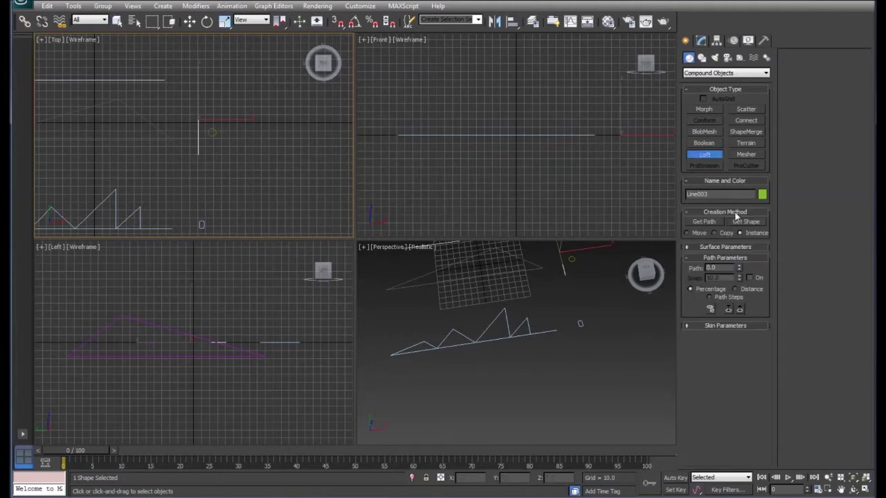
pyautogui.click(746, 222)
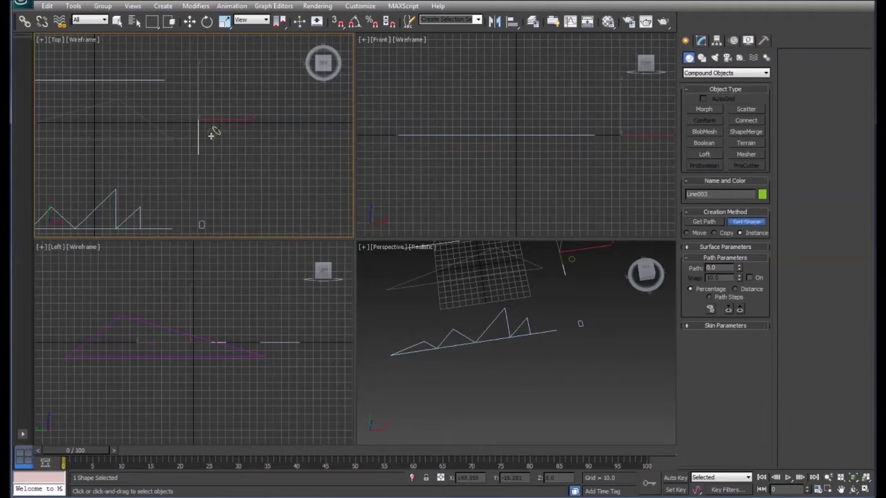
pyautogui.click(213, 135)
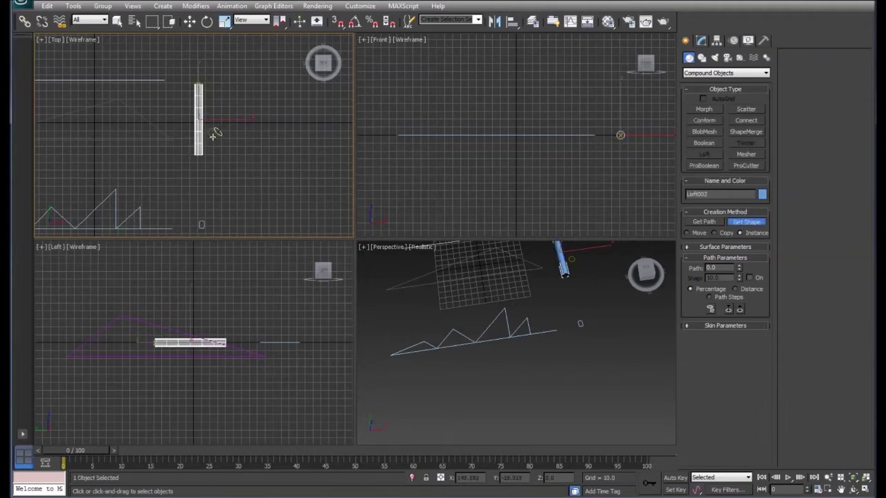
# Loft the small rectangle along the zigzag line to form a solid truss frame
pyautogui.moveTo(210, 173); pyautogui.dragTo(318, 131, button='middle')
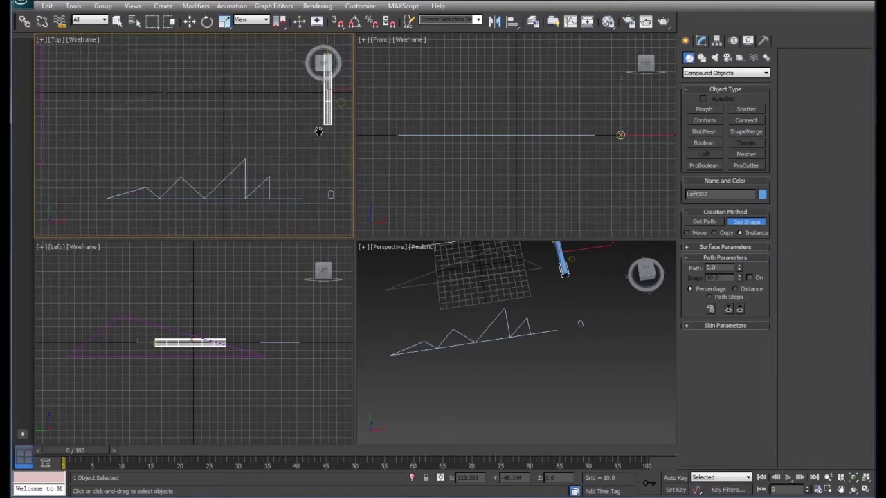
pyautogui.click(118, 21)
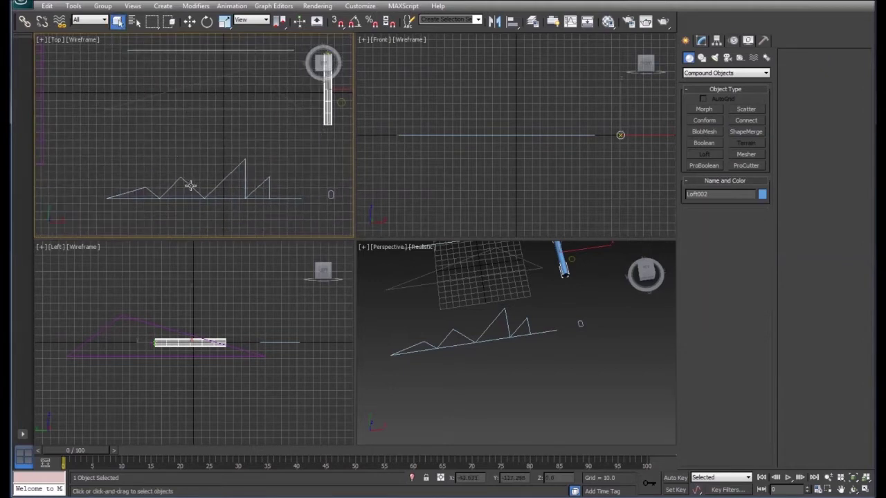
pyautogui.click(190, 185)
pyautogui.moveTo(265, 184); pyautogui.dragTo(137, 119, button='middle')
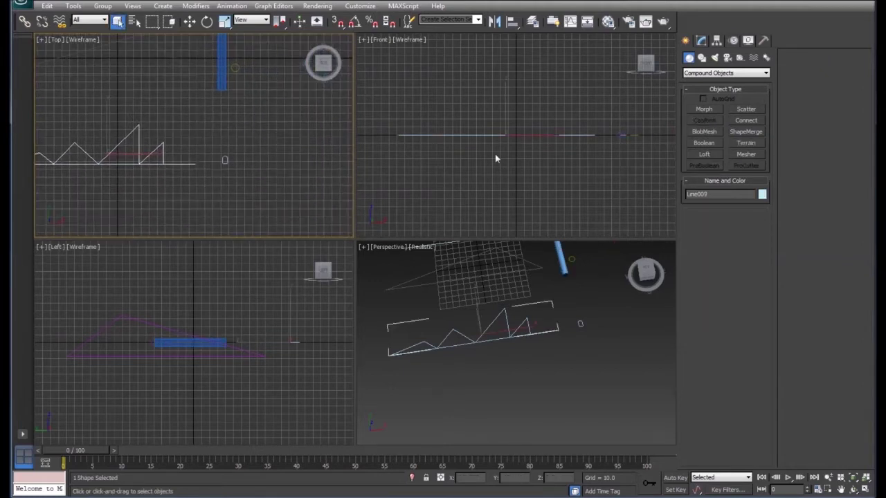
pyautogui.click(705, 154)
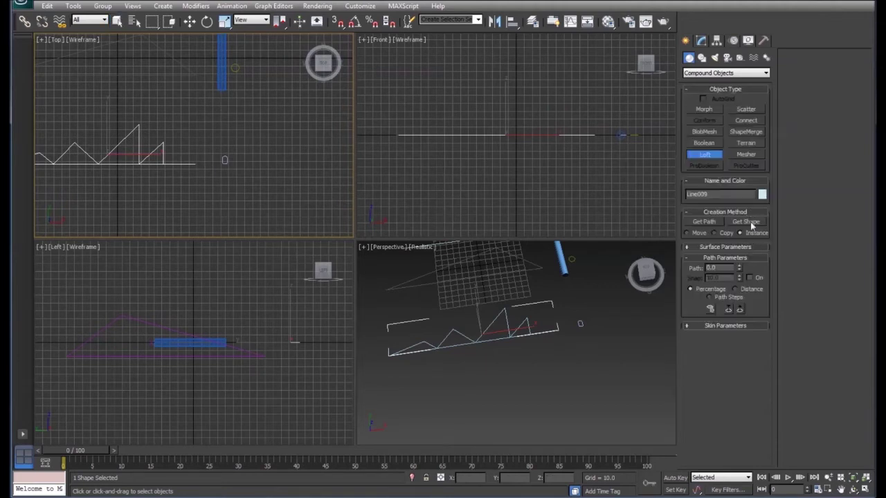
pyautogui.click(747, 222)
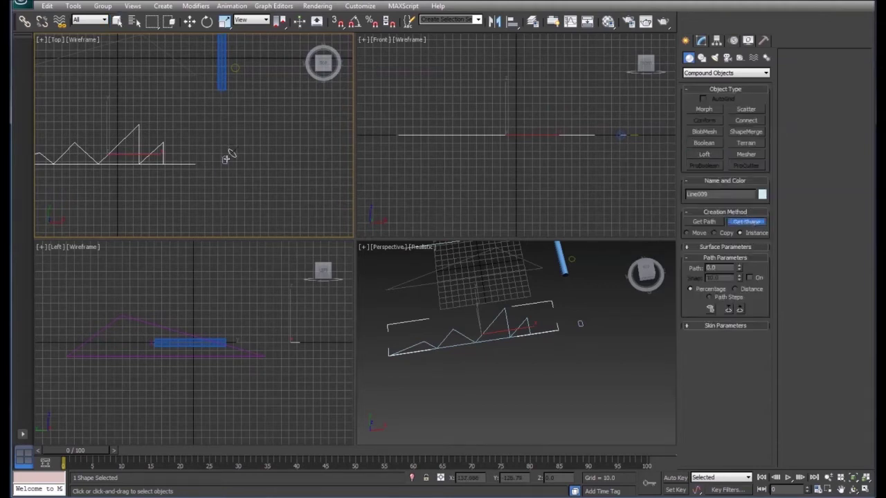
pyautogui.click(226, 158)
# Convert the lofted triangular prism to an Editable Poly
pyautogui.moveTo(161, 210); pyautogui.dragTo(300, 236, button='middle')
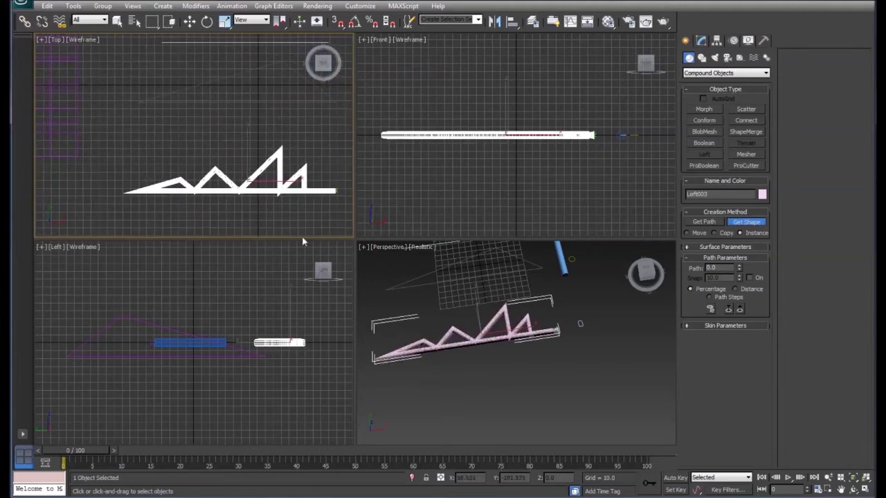
pyautogui.moveTo(161, 150); pyautogui.dragTo(299, 191, button='middle')
pyautogui.moveTo(204, 165); pyautogui.dragTo(249, 170, button='middle')
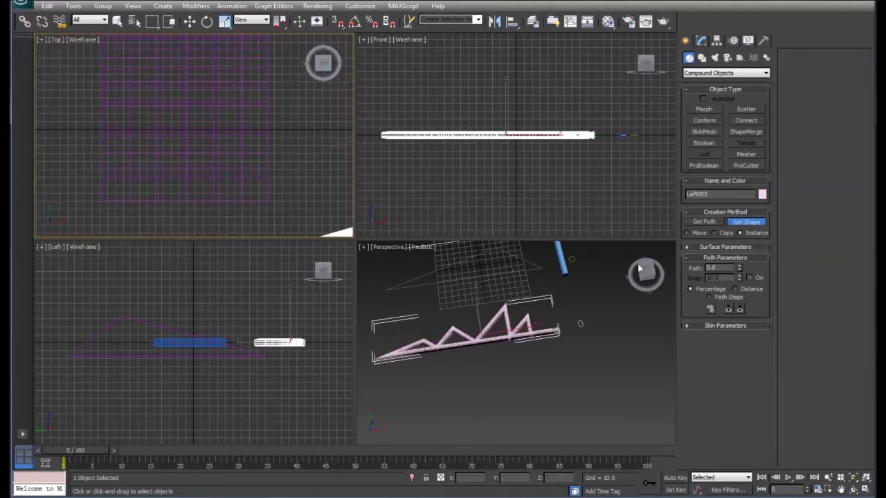
pyautogui.moveTo(646, 273); pyautogui.dragTo(638, 273)
pyautogui.moveTo(500, 304); pyautogui.dragTo(624, 273, button='middle')
pyautogui.moveTo(398, 368)
pyautogui.mouseDown(button='middle')
pyautogui.moveTo(454, 293)
pyautogui.moveTo(509, 294)
pyautogui.mouseUp(button='middle')
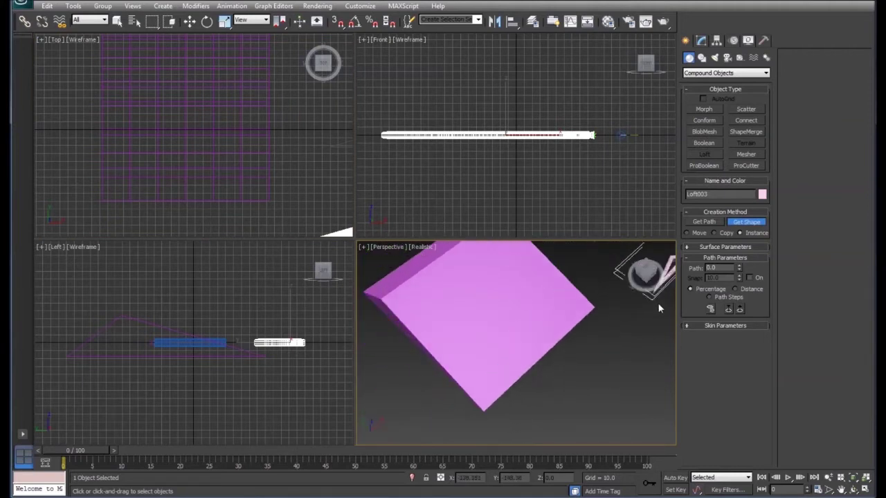
pyautogui.moveTo(646, 275); pyautogui.dragTo(645, 249)
pyautogui.click(116, 21)
pyautogui.click(417, 269)
pyautogui.rightClick(459, 299)
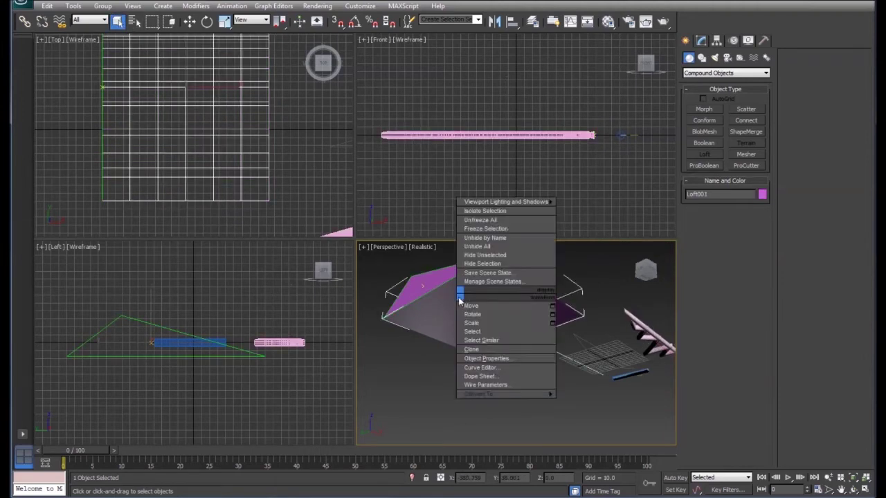
pyautogui.moveTo(484, 394)
pyautogui.click(404, 403)
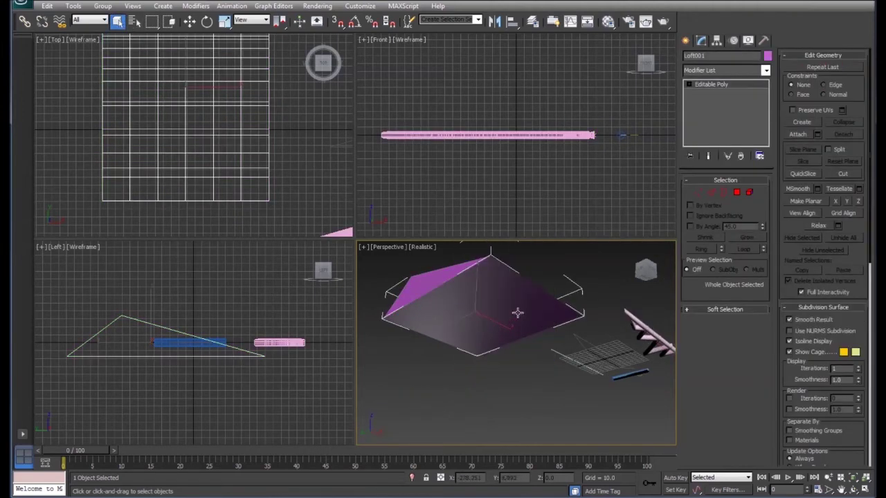
# Select all the polygons on the underside of the triangular prism, delete them, and leave polygon editing
pyautogui.click(736, 192)
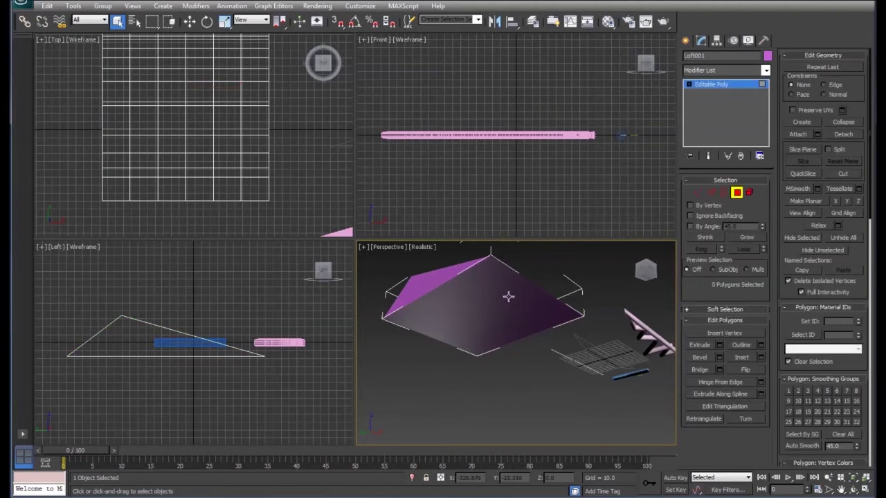
pyautogui.click(490, 269)
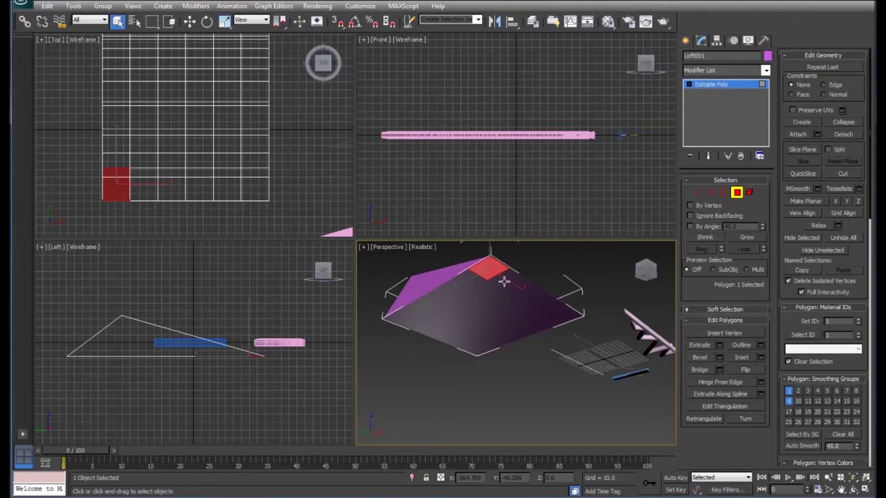
pyautogui.keyDown('ctrl'); pyautogui.click(515, 286); pyautogui.keyUp('ctrl')
pyautogui.keyDown('ctrl'); pyautogui.click(529, 294); pyautogui.keyUp('ctrl')
pyautogui.keyDown('ctrl'); pyautogui.click(539, 303); pyautogui.keyUp('ctrl')
pyautogui.keyDown('ctrl'); pyautogui.click(548, 312); pyautogui.keyUp('ctrl')
pyautogui.keyDown('ctrl'); pyautogui.click(561, 318); pyautogui.keyUp('ctrl')
pyautogui.keyDown('ctrl'); pyautogui.click(546, 324); pyautogui.keyUp('ctrl')
pyautogui.keyDown('ctrl'); pyautogui.click(523, 316); pyautogui.keyUp('ctrl')
pyautogui.keyDown('ctrl'); pyautogui.click(511, 307); pyautogui.keyUp('ctrl')
pyautogui.keyDown('ctrl'); pyautogui.click(496, 298); pyautogui.keyUp('ctrl')
pyautogui.keyDown('ctrl'); pyautogui.click(483, 291); pyautogui.keyUp('ctrl')
pyautogui.keyDown('ctrl'); pyautogui.click(468, 286); pyautogui.keyUp('ctrl')
pyautogui.keyDown('ctrl'); pyautogui.click(448, 293); pyautogui.keyUp('ctrl')
pyautogui.keyDown('ctrl'); pyautogui.click(431, 302); pyautogui.keyUp('ctrl')
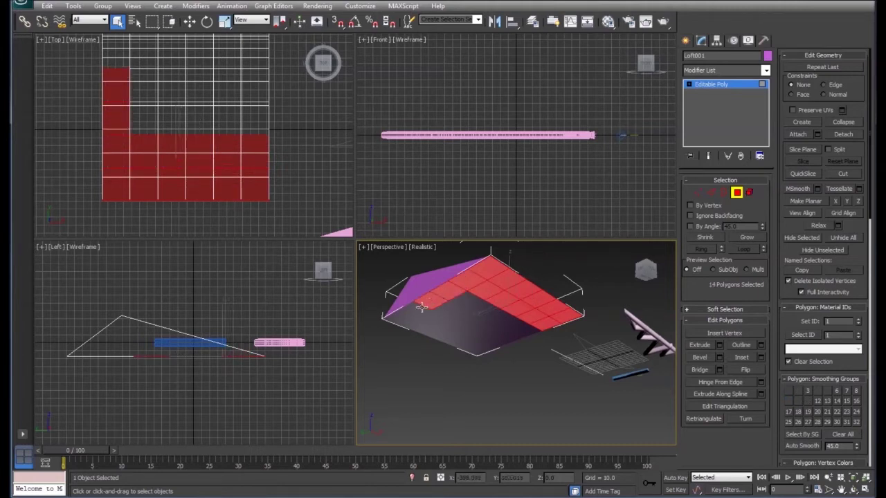
pyautogui.keyDown('ctrl'); pyautogui.click(413, 312); pyautogui.keyUp('ctrl')
pyautogui.keyDown('ctrl'); pyautogui.click(399, 321); pyautogui.keyUp('ctrl')
pyautogui.keyDown('ctrl'); pyautogui.click(419, 327); pyautogui.keyUp('ctrl')
pyautogui.keyDown('ctrl'); pyautogui.click(437, 332); pyautogui.keyUp('ctrl')
pyautogui.keyDown('ctrl'); pyautogui.click(451, 337); pyautogui.keyUp('ctrl')
pyautogui.keyDown('ctrl'); pyautogui.click(466, 343); pyautogui.keyUp('ctrl')
pyautogui.keyDown('ctrl'); pyautogui.click(482, 348); pyautogui.keyUp('ctrl')
pyautogui.keyDown('ctrl'); pyautogui.click(494, 341); pyautogui.keyUp('ctrl')
pyautogui.keyDown('ctrl'); pyautogui.click(513, 325); pyautogui.keyUp('ctrl')
pyautogui.keyDown('ctrl'); pyautogui.click(526, 332); pyautogui.keyUp('ctrl')
pyautogui.keyDown('ctrl'); pyautogui.click(509, 337); pyautogui.keyUp('ctrl')
pyautogui.keyDown('ctrl'); pyautogui.click(496, 331); pyautogui.keyUp('ctrl')
pyautogui.keyDown('ctrl'); pyautogui.click(482, 326); pyautogui.keyUp('ctrl')
pyautogui.keyDown('ctrl'); pyautogui.click(467, 318); pyautogui.keyUp('ctrl')
pyautogui.keyDown('ctrl'); pyautogui.click(448, 306); pyautogui.keyUp('ctrl')
pyautogui.keyDown('ctrl'); pyautogui.click(463, 302); pyautogui.keyUp('ctrl')
pyautogui.keyDown('ctrl'); pyautogui.click(481, 308); pyautogui.keyUp('ctrl')
pyautogui.keyDown('ctrl'); pyautogui.click(496, 316); pyautogui.keyUp('ctrl')
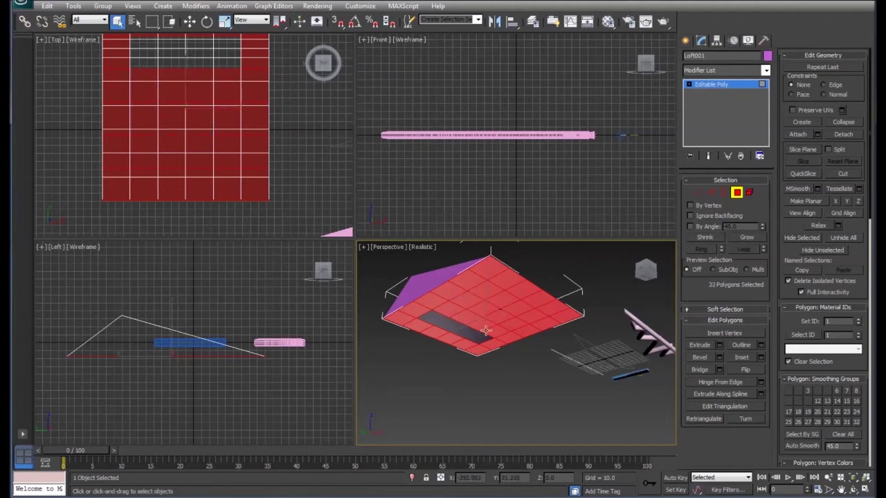
pyautogui.keyDown('ctrl'); pyautogui.click(477, 338); pyautogui.keyUp('ctrl')
pyautogui.keyDown('ctrl'); pyautogui.click(467, 333); pyautogui.keyUp('ctrl')
pyautogui.keyDown('ctrl'); pyautogui.click(458, 330); pyautogui.keyUp('ctrl')
pyautogui.keyDown('ctrl'); pyautogui.click(448, 326); pyautogui.keyUp('ctrl')
pyautogui.keyDown('ctrl'); pyautogui.click(440, 322); pyautogui.keyUp('ctrl')
pyautogui.keyDown('ctrl'); pyautogui.click(432, 318); pyautogui.keyUp('ctrl')
pyautogui.keyDown('ctrl'); pyautogui.click(446, 315); pyautogui.keyUp('ctrl')
pyautogui.hotkey('ctrl', 'd')
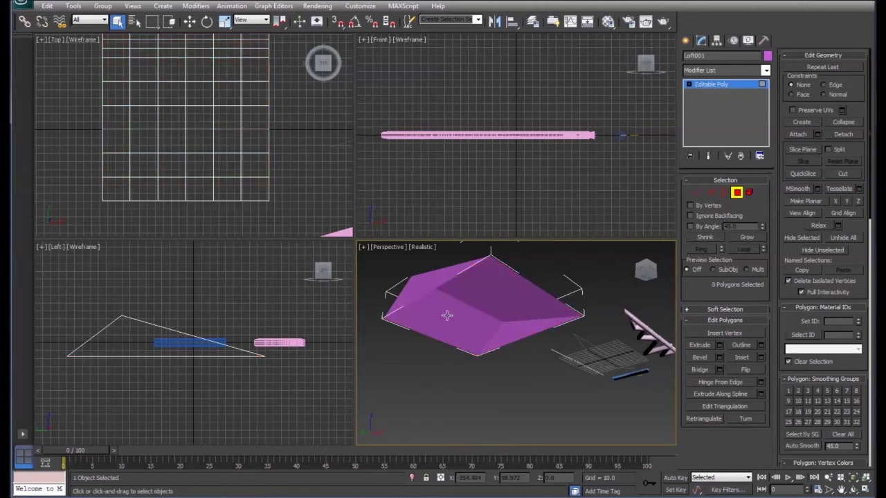
pyautogui.moveTo(646, 275)
pyautogui.mouseDown()
pyautogui.moveTo(647, 291)
pyautogui.moveTo(644, 267)
pyautogui.moveTo(646, 275)
pyautogui.mouseUp()
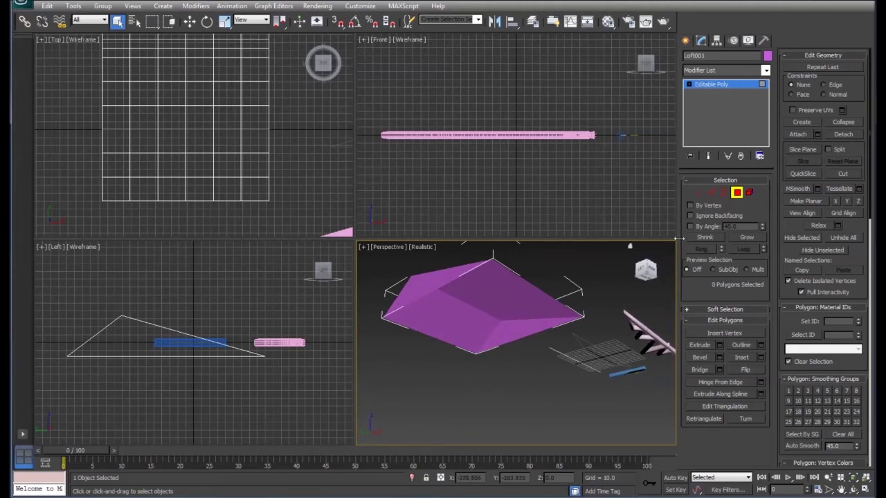
pyautogui.click(736, 192)
# Rotate the lofted truss frame 90° about the X axis to stand it upright
pyautogui.click(653, 342)
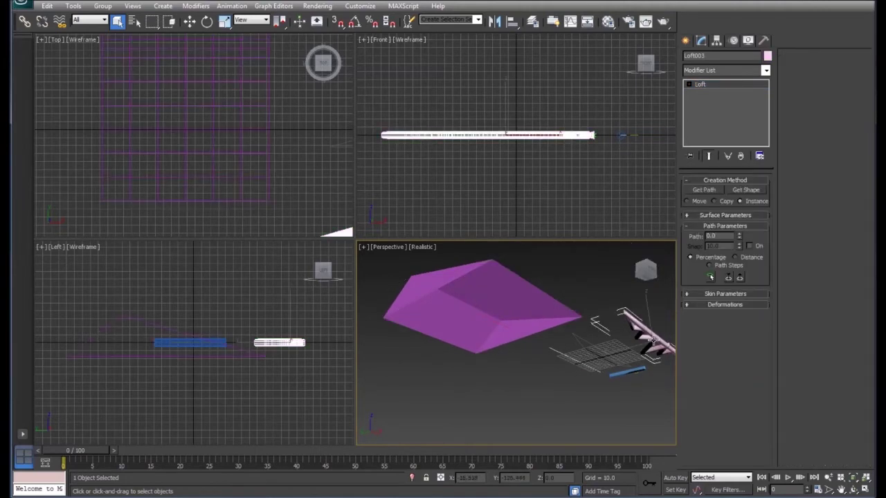
pyautogui.click(207, 21)
pyautogui.moveTo(279, 157); pyautogui.dragTo(181, 75, button='middle')
pyautogui.moveTo(276, 140); pyautogui.dragTo(146, 128, button='middle')
pyautogui.moveTo(210, 110); pyautogui.dragTo(215, 207)
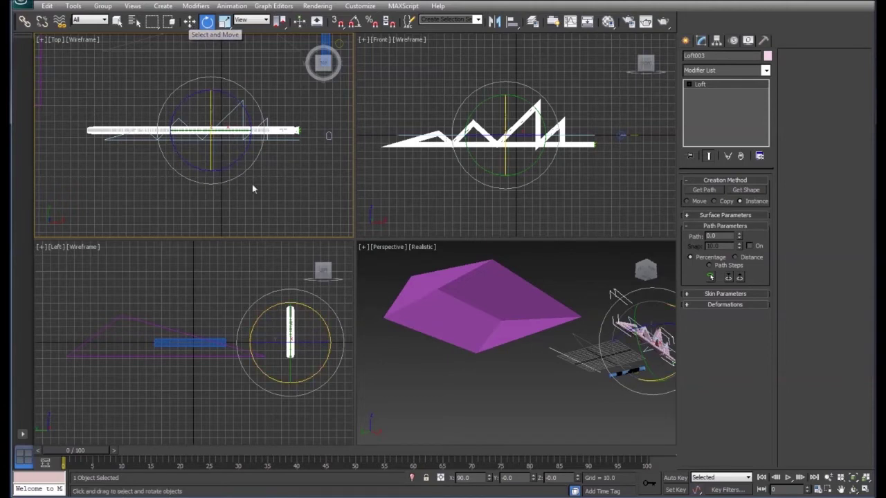
# Rotate the upright truss frame 90° about the vertical Z axis to line it up with the prism's triangular cross-section
pyautogui.moveTo(662, 368); pyautogui.dragTo(511, 406, button='middle')
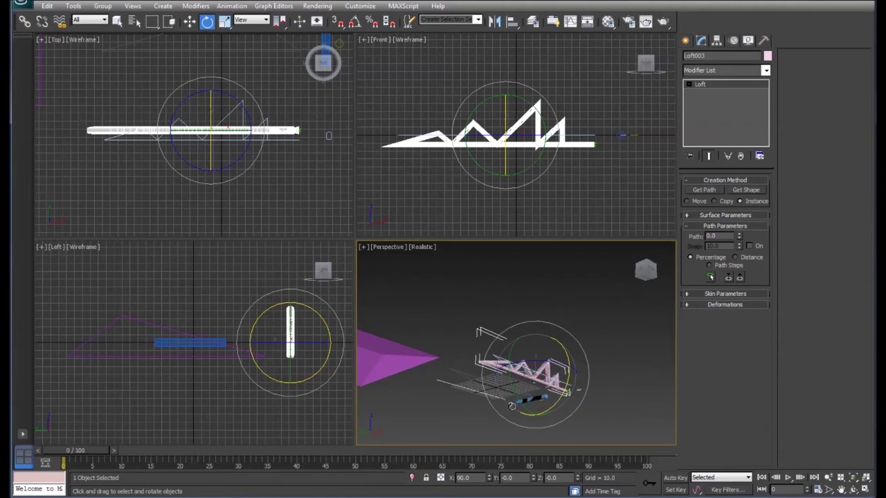
pyautogui.moveTo(597, 343); pyautogui.dragTo(574, 377, button='middle')
pyautogui.click(645, 275)
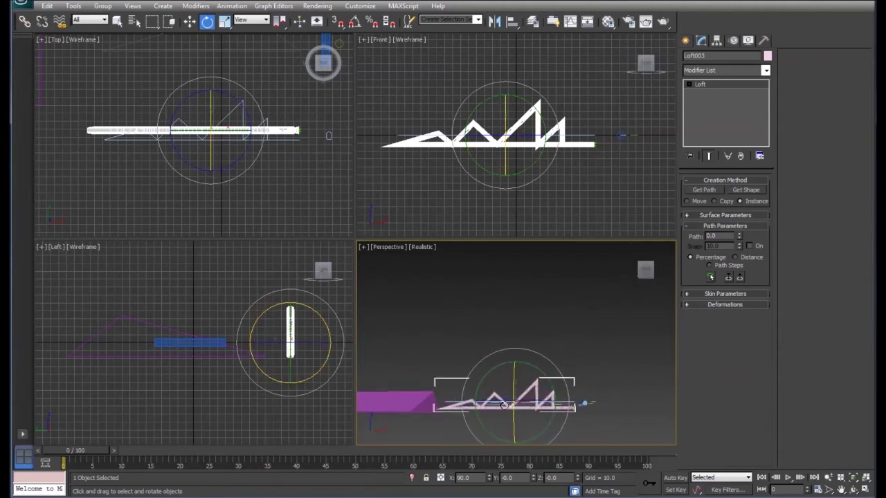
pyautogui.moveTo(538, 402); pyautogui.dragTo(596, 400)
pyautogui.moveTo(569, 477); pyautogui.dragTo(554, 477)
pyautogui.press('BackSpace')
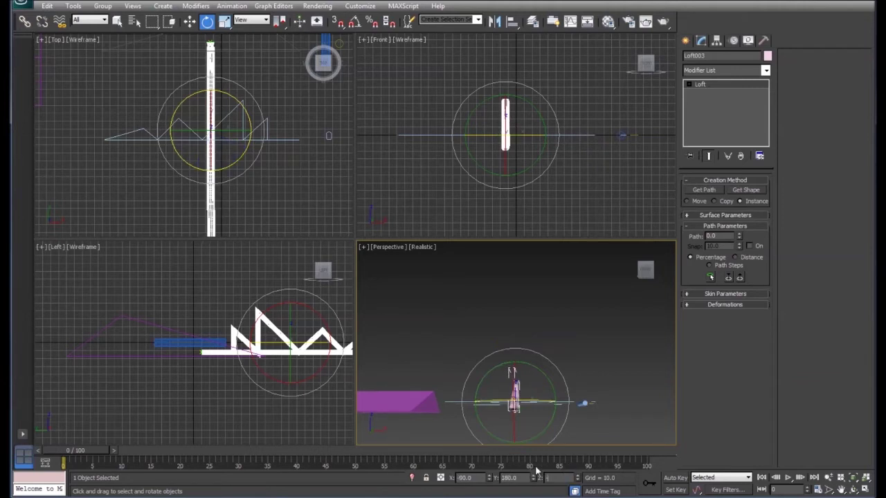
pyautogui.doubleClick(523, 479)
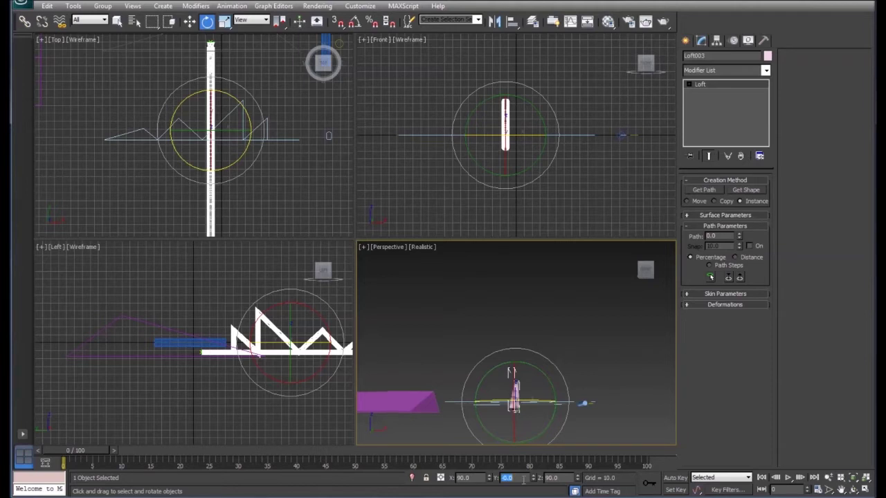
# Move the truss inside the prism's plan outline, to about X -290 and Y 46
pyautogui.click(189, 22)
pyautogui.moveTo(253, 156); pyautogui.dragTo(352, 197, button='middle')
pyautogui.moveTo(344, 173); pyautogui.dragTo(125, 173)
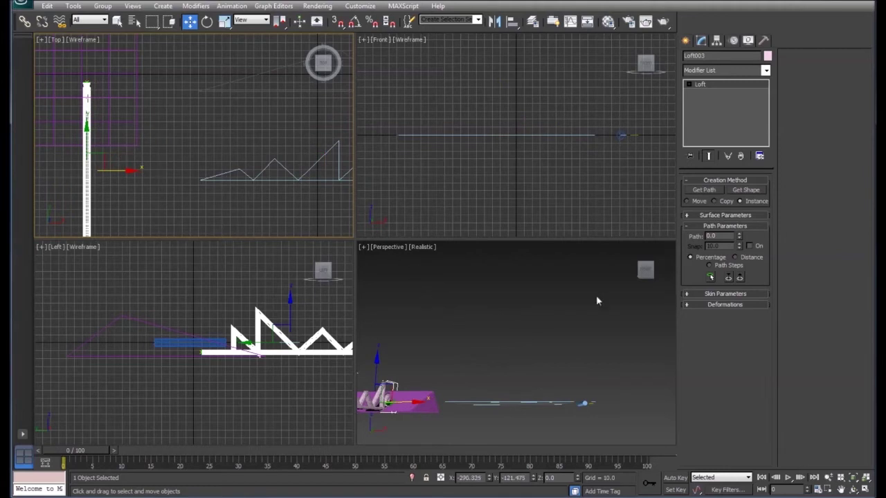
pyautogui.click(640, 275)
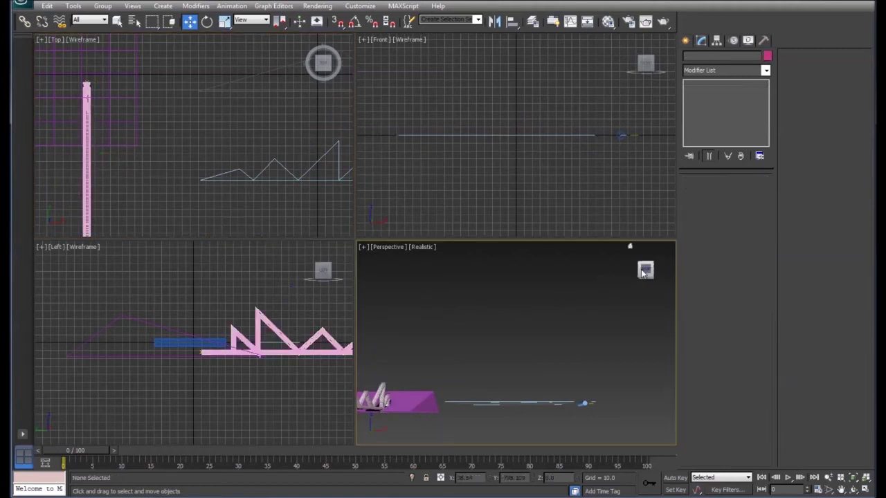
pyautogui.moveTo(642, 271); pyautogui.dragTo(651, 272)
pyautogui.moveTo(464, 331); pyautogui.dragTo(577, 330, button='middle')
pyautogui.click(128, 134)
pyautogui.moveTo(128, 134); pyautogui.dragTo(207, 185, button='middle')
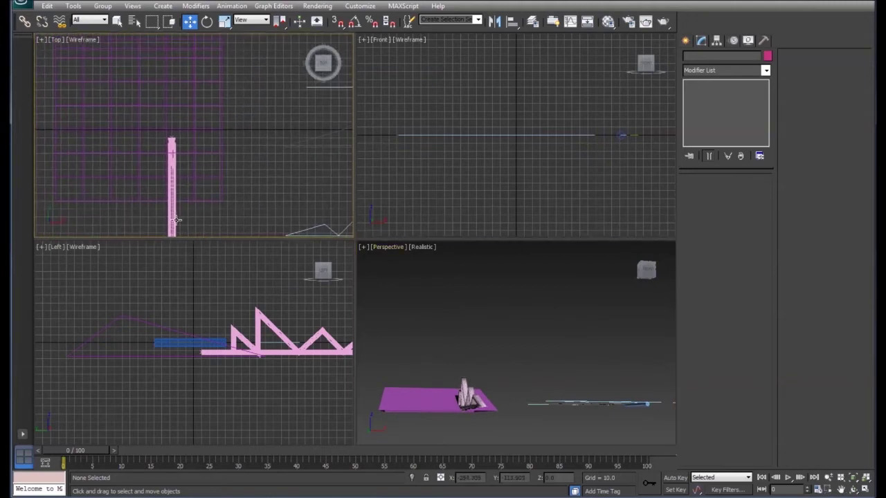
pyautogui.click(173, 217)
pyautogui.moveTo(173, 197); pyautogui.dragTo(171, 65)
pyautogui.moveTo(208, 80); pyautogui.dragTo(206, 164, button='middle')
pyautogui.moveTo(169, 154); pyautogui.dragTo(166, 144)
# Lower the truss to about Z -11.5, near the prism's base
pyautogui.rightClick(155, 300)
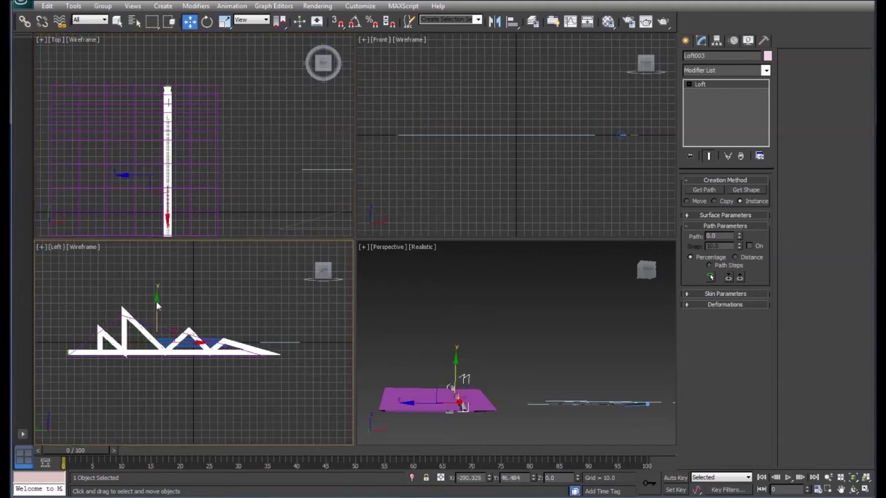
pyautogui.click(157, 300)
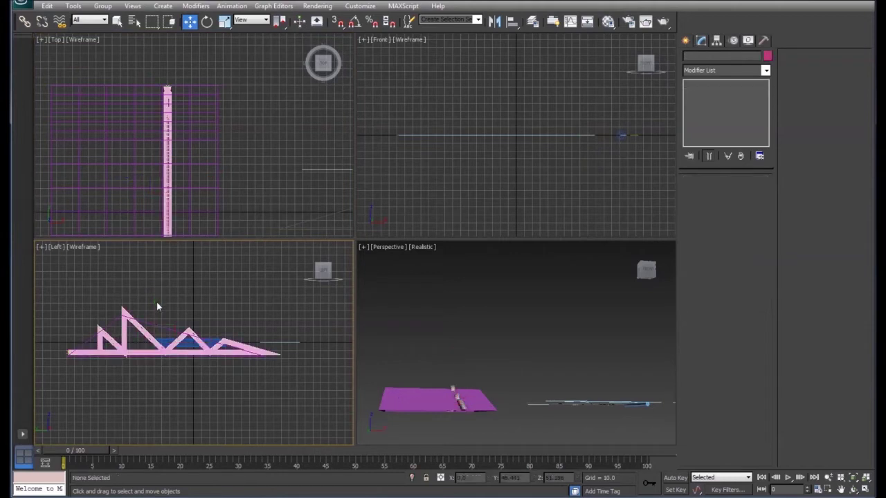
pyautogui.click(145, 331)
pyautogui.moveTo(157, 304); pyautogui.dragTo(155, 313)
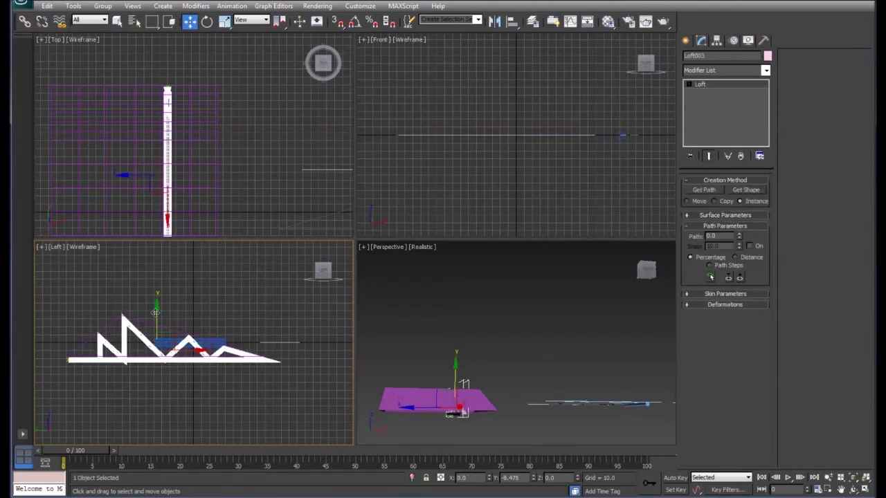
pyautogui.moveTo(155, 313); pyautogui.dragTo(159, 314)
pyautogui.click(629, 280)
pyautogui.moveTo(642, 271)
pyautogui.mouseDown()
pyautogui.moveTo(675, 276)
pyautogui.moveTo(688, 304)
pyautogui.moveTo(686, 274)
pyautogui.moveTo(646, 272)
pyautogui.mouseUp()
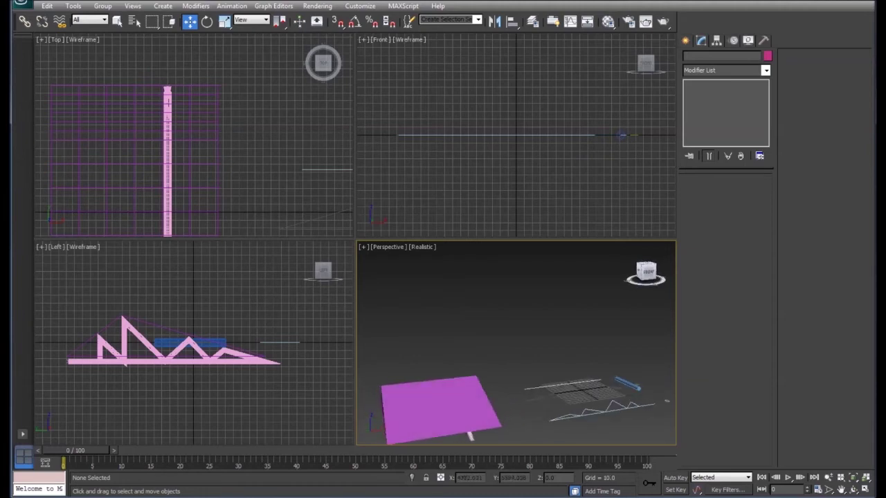
# Scale the truss uniformly to about 92% and reposition it inside the prism's side outline, at about Y 51 and Z -7.4
pyautogui.click(128, 364)
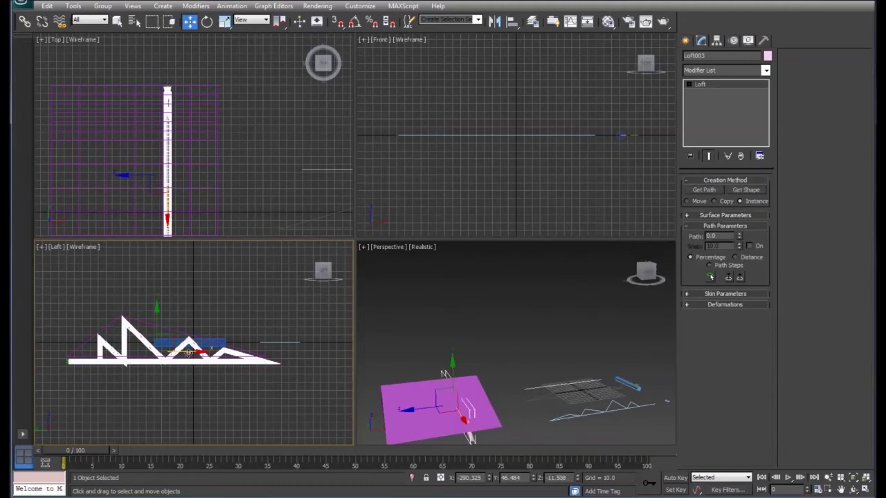
pyautogui.moveTo(189, 352); pyautogui.dragTo(185, 352)
pyautogui.click(224, 21)
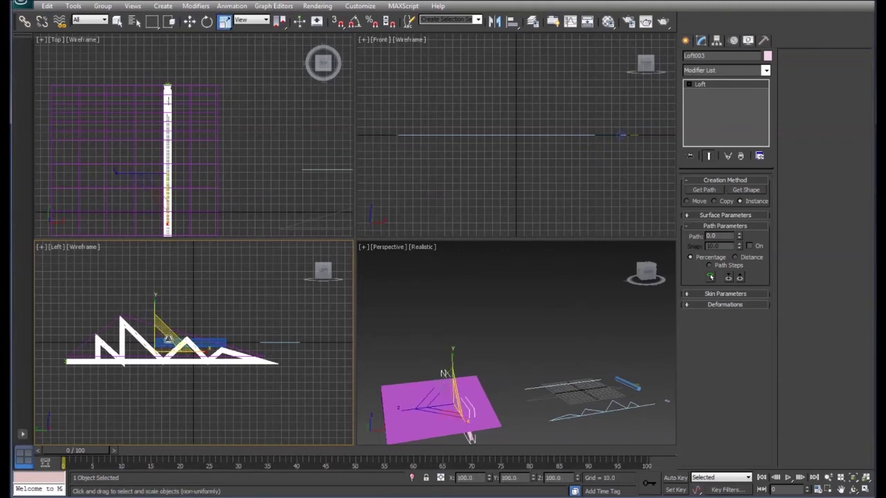
pyautogui.moveTo(166, 339); pyautogui.dragTo(159, 346)
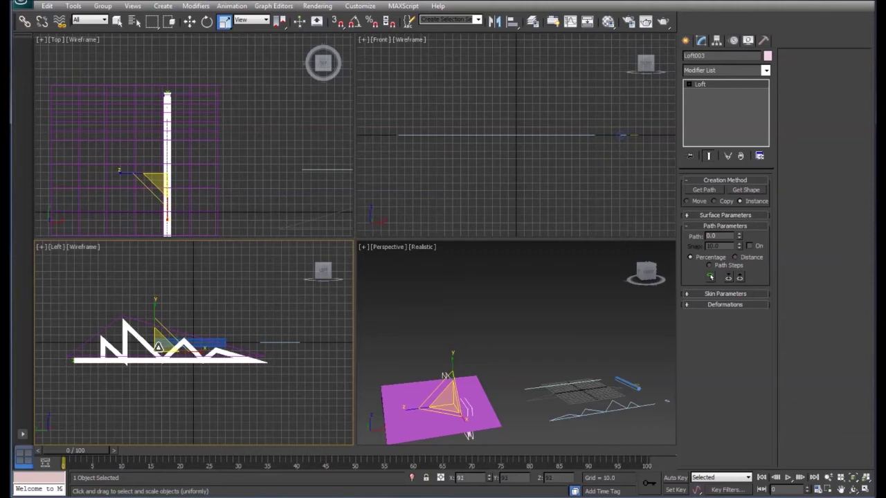
pyautogui.click(190, 20)
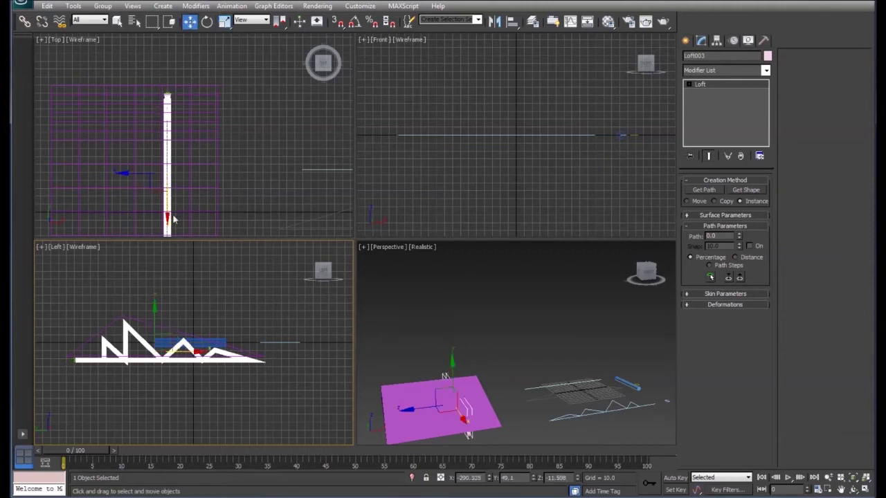
pyautogui.moveTo(169, 335); pyautogui.dragTo(168, 332)
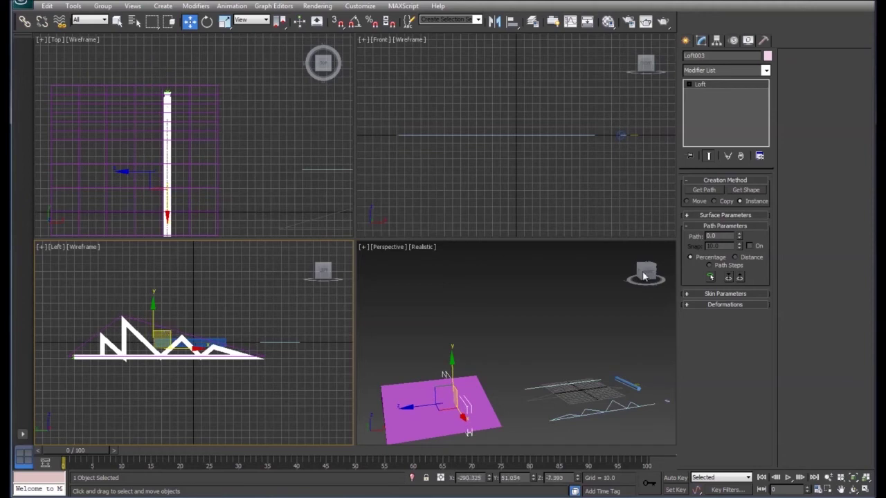
# Clone the truss twice in place, using the Copy option each time
pyautogui.click(629, 247)
pyautogui.moveTo(644, 274); pyautogui.dragTo(595, 299)
pyautogui.click(171, 231)
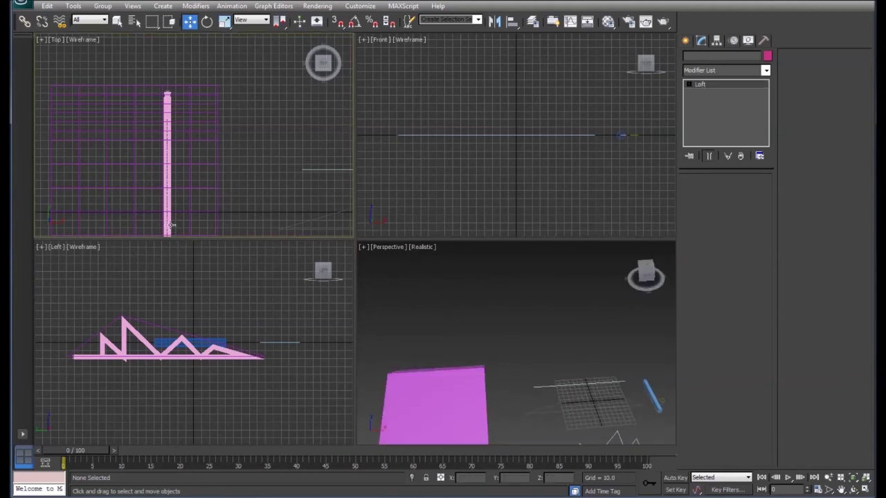
pyautogui.rightClick(167, 220)
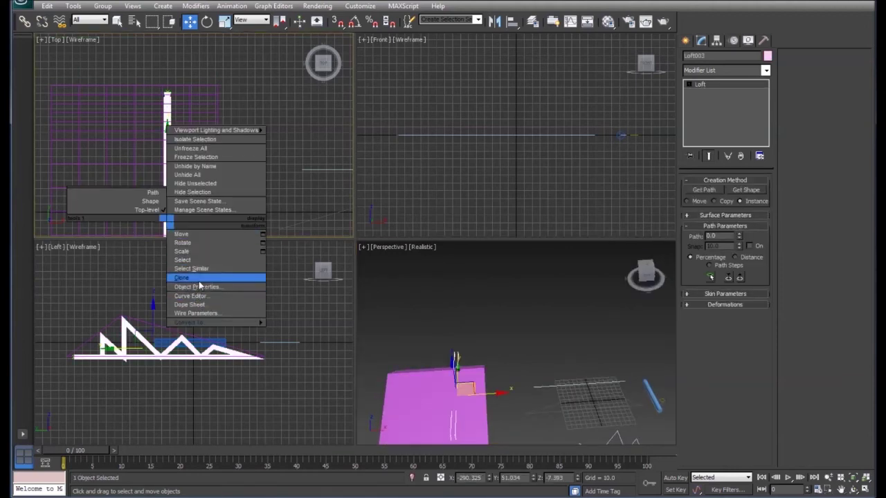
pyautogui.click(199, 279)
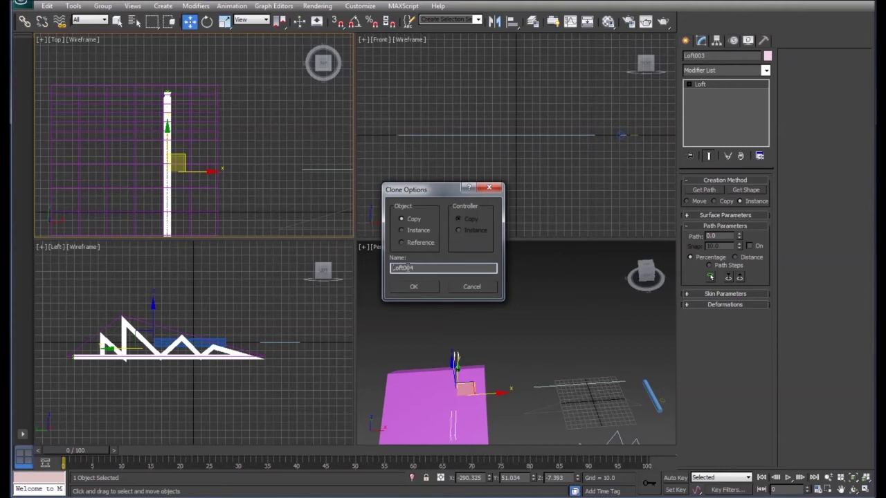
pyautogui.click(414, 288)
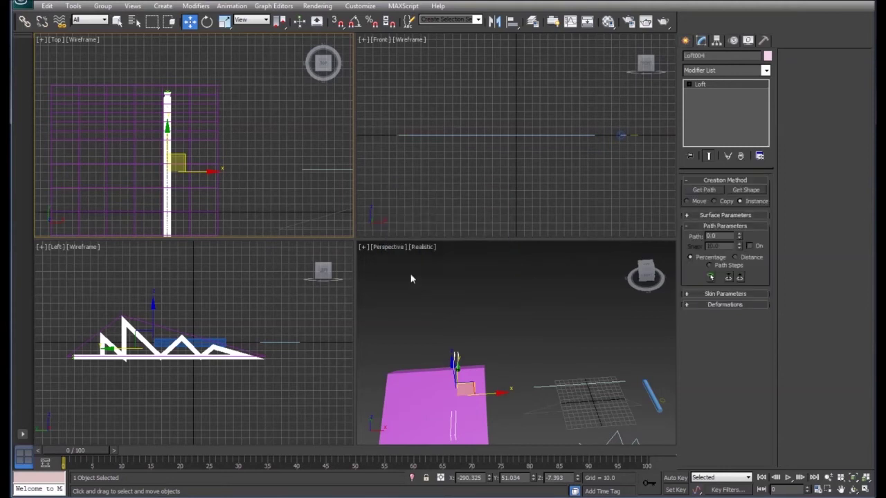
pyautogui.rightClick(166, 173)
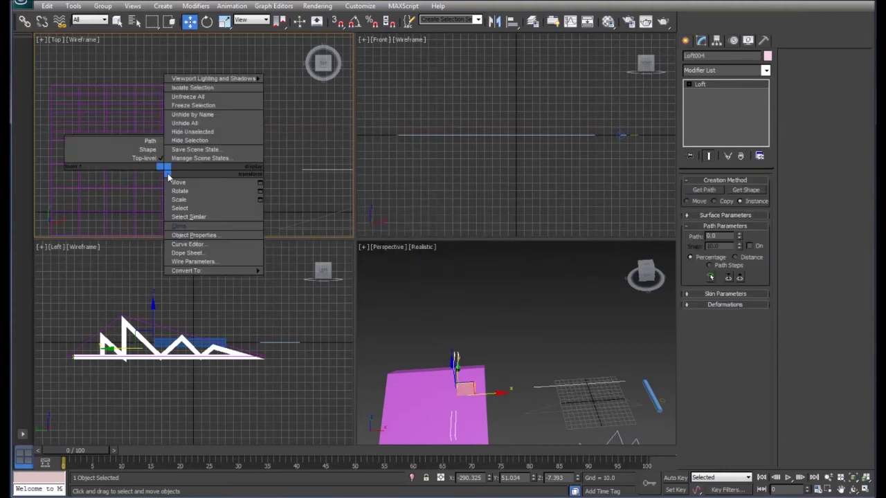
pyautogui.click(188, 228)
pyautogui.click(414, 287)
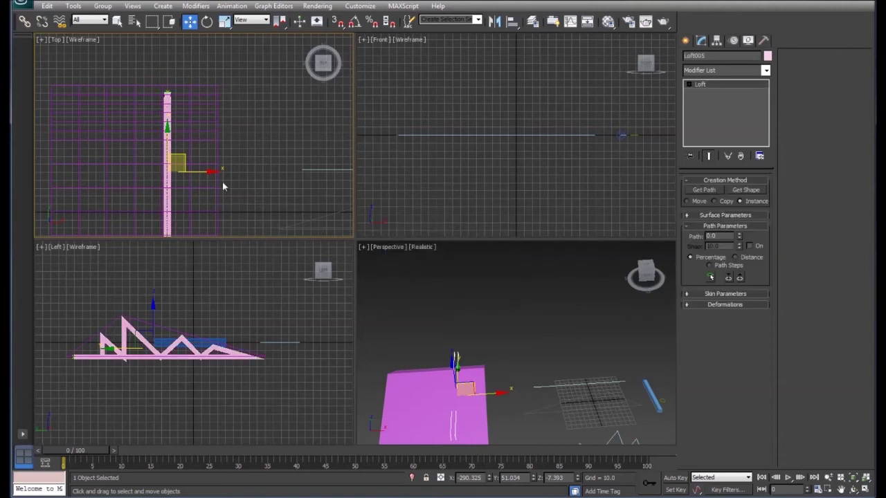
# Spread the coincident trusses along X, moving one about 56 units toward the prism's near edge and another to about X -361
pyautogui.moveTo(207, 172); pyautogui.dragTo(251, 171)
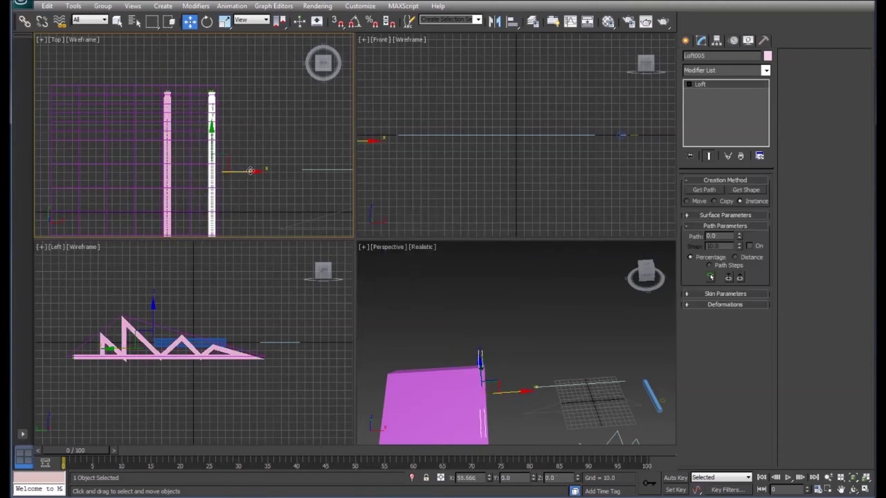
pyautogui.click(170, 180)
pyautogui.keyDown('shift'); pyautogui.moveTo(198, 174); pyautogui.dragTo(140, 177); pyautogui.keyUp('shift')
# Clone the truss at X -361 as a copy and move it to the prism's far edge, at about X -432
pyautogui.rightClick(114, 184)
pyautogui.click(136, 235)
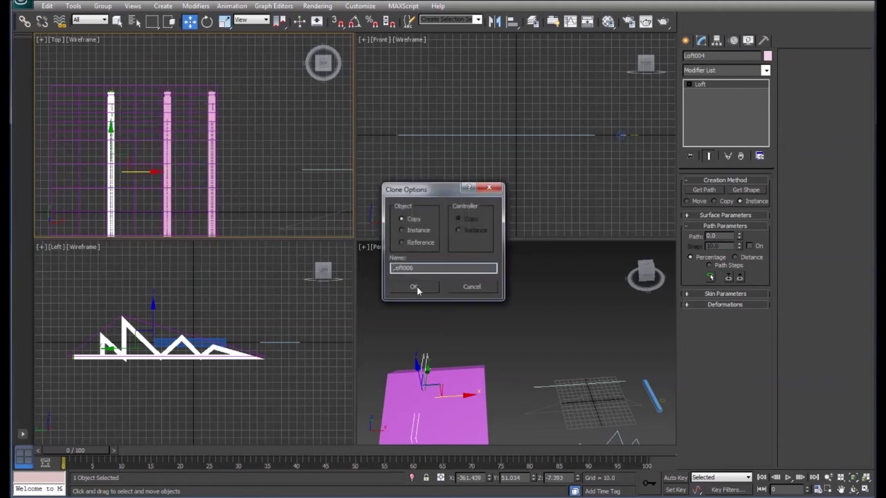
pyautogui.click(413, 287)
pyautogui.moveTo(140, 172); pyautogui.dragTo(83, 171)
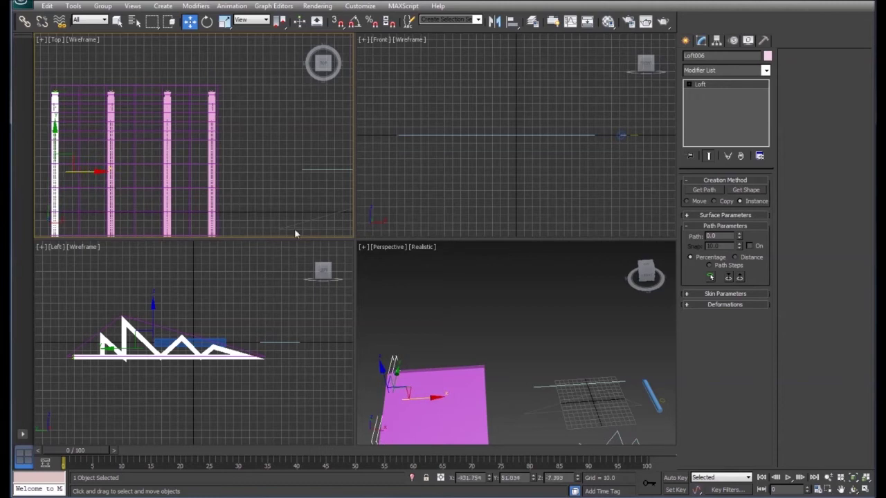
# Select the lofted cylinder and rotate it 90° about the X axis to stand it upright as a column
pyautogui.click(650, 398)
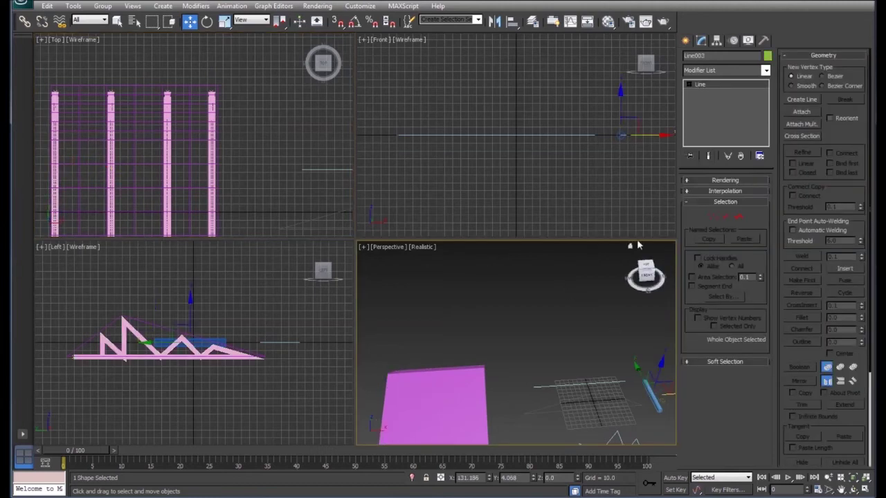
pyautogui.click(207, 23)
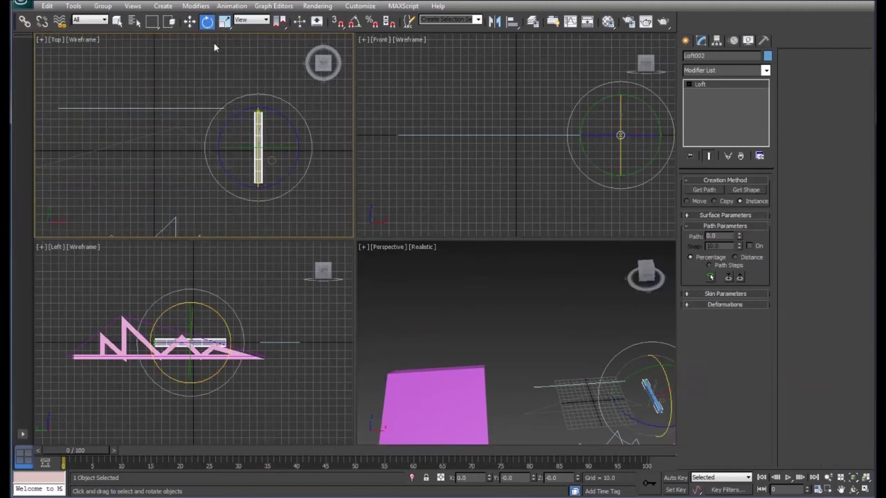
pyautogui.moveTo(257, 122); pyautogui.dragTo(266, 220)
# Move the column along X to the roof's outer truss, at about X -239
pyautogui.click(191, 22)
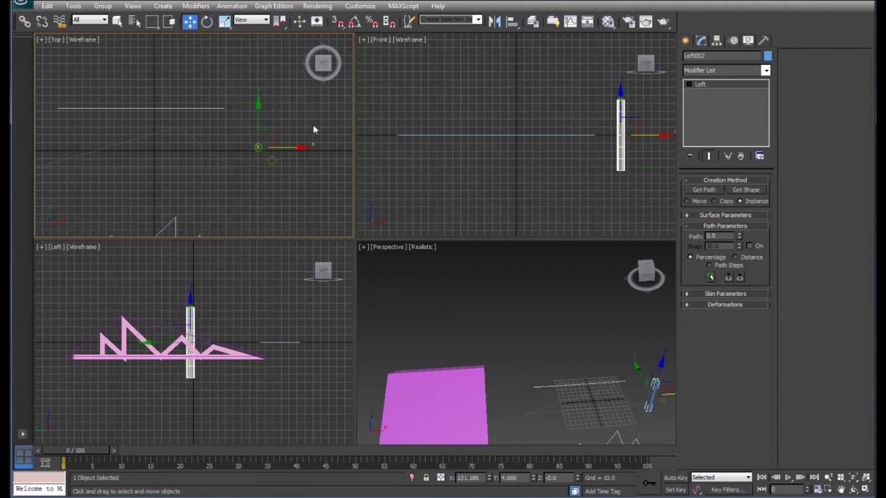
pyautogui.moveTo(585, 325); pyautogui.dragTo(558, 263, button='middle')
pyautogui.moveTo(650, 336); pyautogui.dragTo(483, 341)
pyautogui.moveTo(262, 139); pyautogui.dragTo(274, 115, button='middle')
pyautogui.moveTo(499, 358); pyautogui.dragTo(538, 298, button='middle')
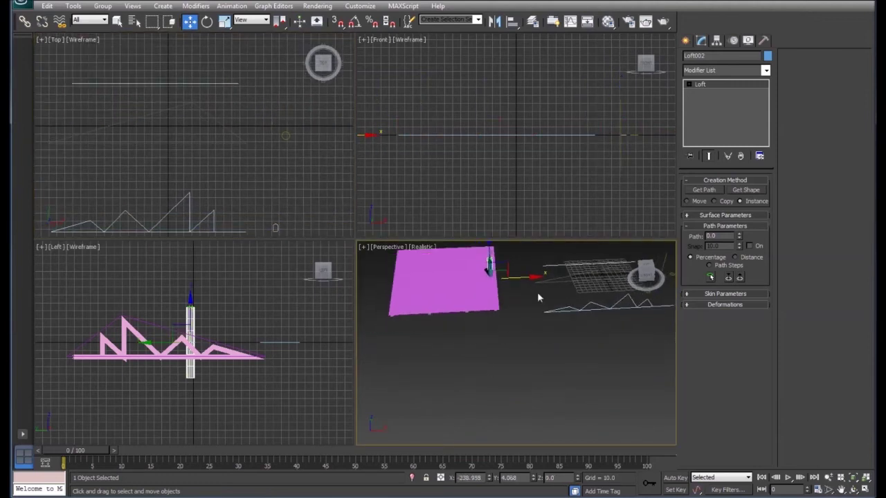
# Lower the column beneath the truss and shift it to the roof's low end, at about Y -77 and Z -65
pyautogui.moveTo(250, 337); pyautogui.dragTo(247, 305, button='middle')
pyautogui.moveTo(213, 271); pyautogui.dragTo(220, 323)
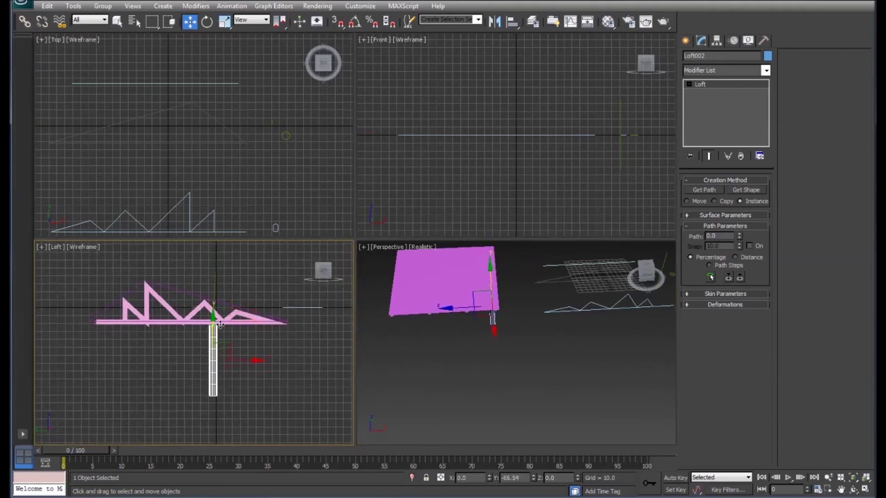
pyautogui.moveTo(254, 358); pyautogui.dragTo(310, 364)
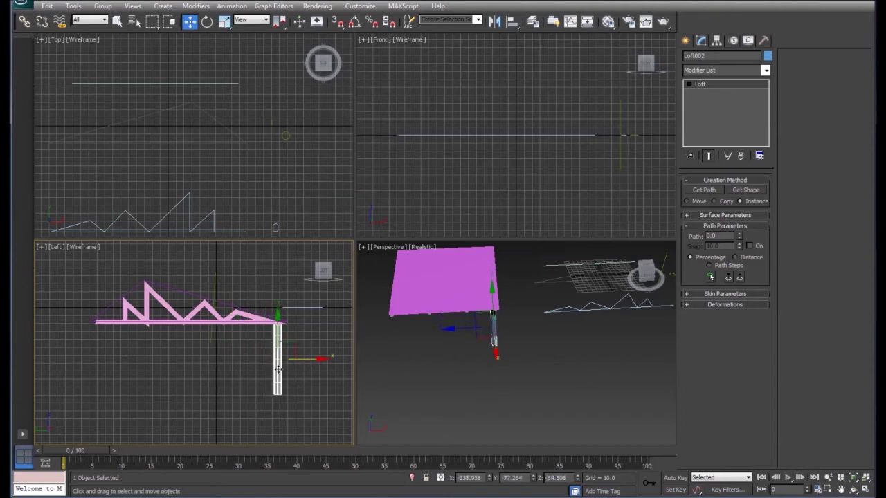
# Clone the column in place as a copy and activate the Perspective view for moving it
pyautogui.rightClick(277, 368)
pyautogui.click(307, 422)
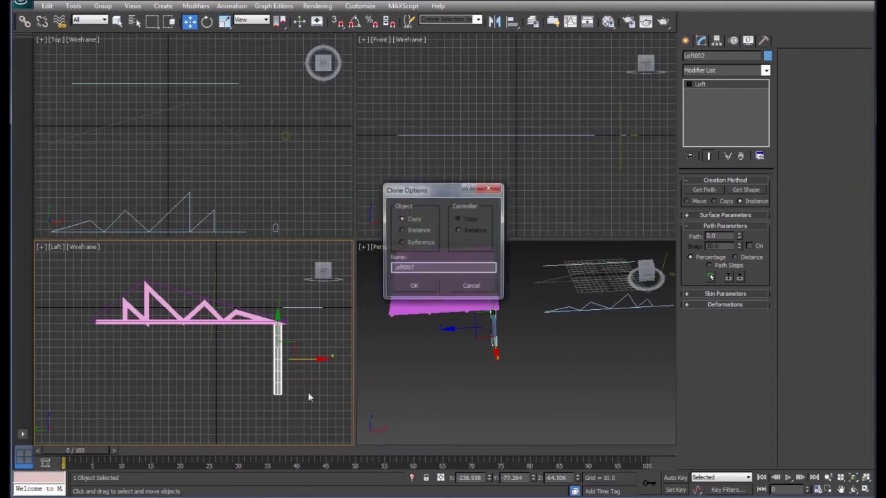
pyautogui.click(414, 286)
pyautogui.rightClick(458, 333)
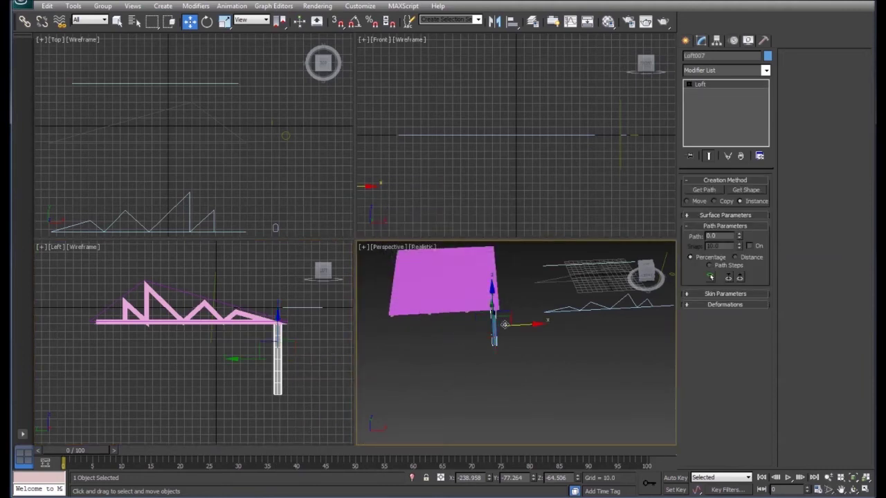
# Move the copied column along X under the opposite outer truss, at about X -432, and align the original column at about X -235
pyautogui.moveTo(529, 326); pyautogui.dragTo(435, 329)
pyautogui.moveTo(165, 153); pyautogui.dragTo(267, 167, button='middle')
pyautogui.moveTo(76, 170); pyautogui.dragTo(253, 140, button='middle')
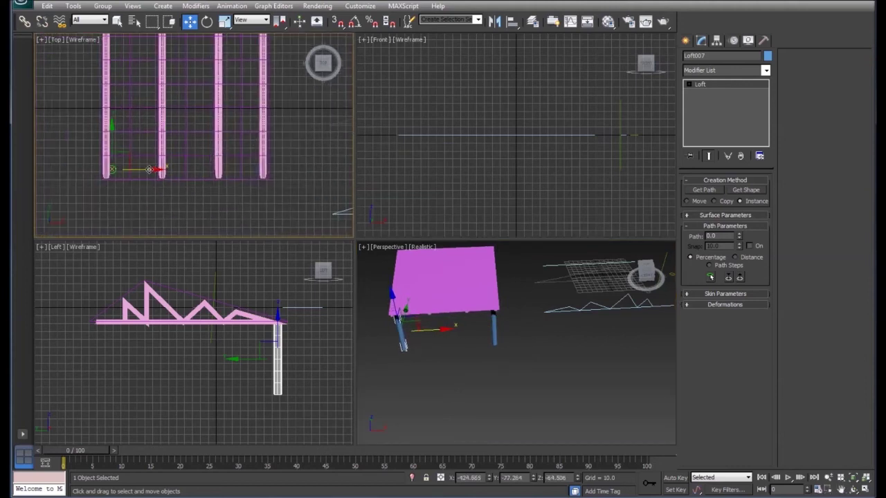
pyautogui.moveTo(148, 169); pyautogui.dragTo(141, 169)
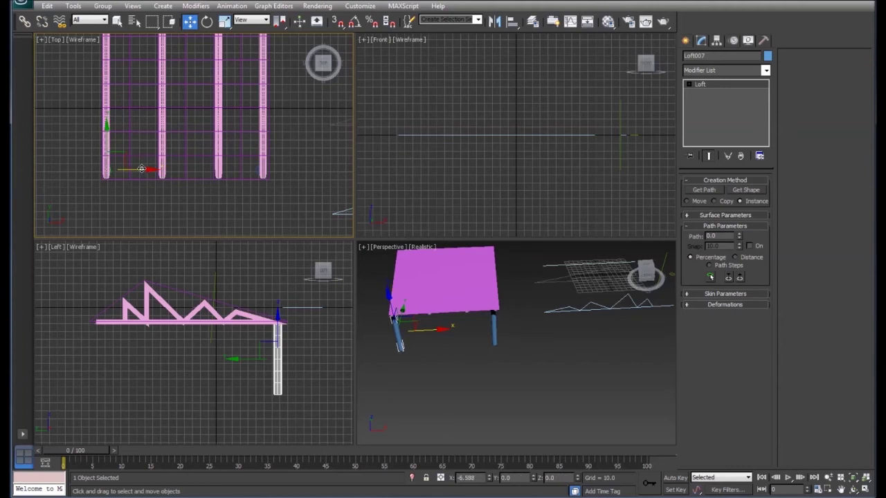
pyautogui.click(256, 169)
pyautogui.moveTo(282, 171); pyautogui.dragTo(286, 170)
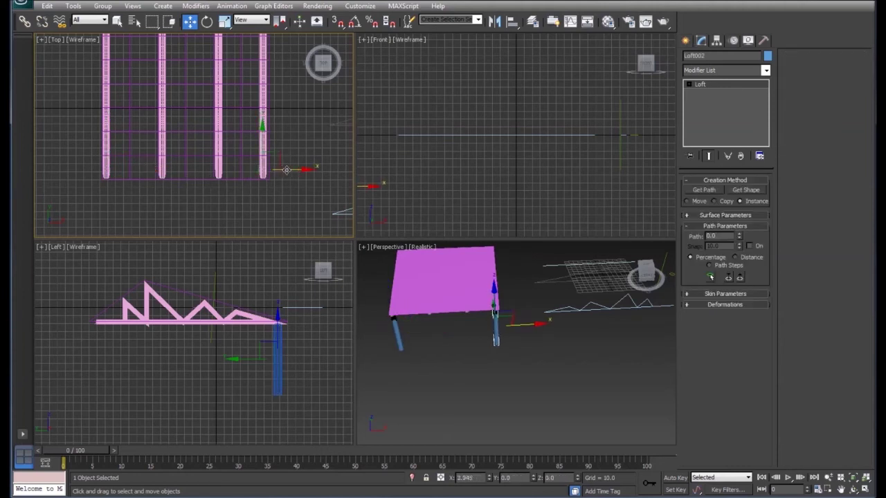
# Clone the column at X -432 as a copy and move it to the truss's other end, at about Y 145
pyautogui.click(278, 376)
pyautogui.rightClick(278, 375)
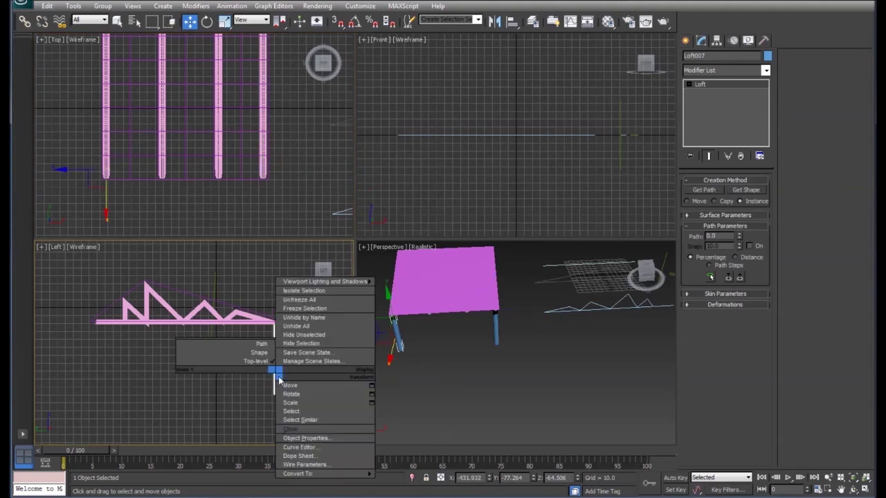
pyautogui.click(306, 429)
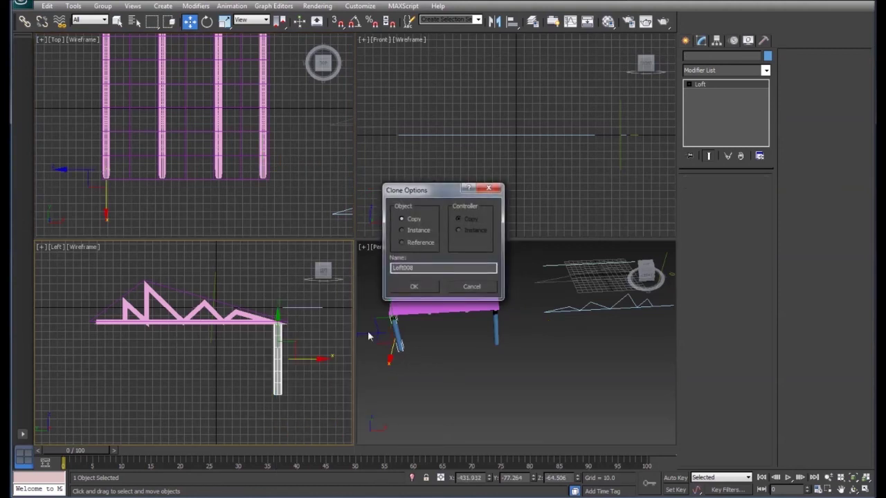
pyautogui.press('Return')
pyautogui.moveTo(314, 362)
pyautogui.mouseDown()
pyautogui.moveTo(166, 357)
pyautogui.moveTo(137, 348)
pyautogui.mouseUp()
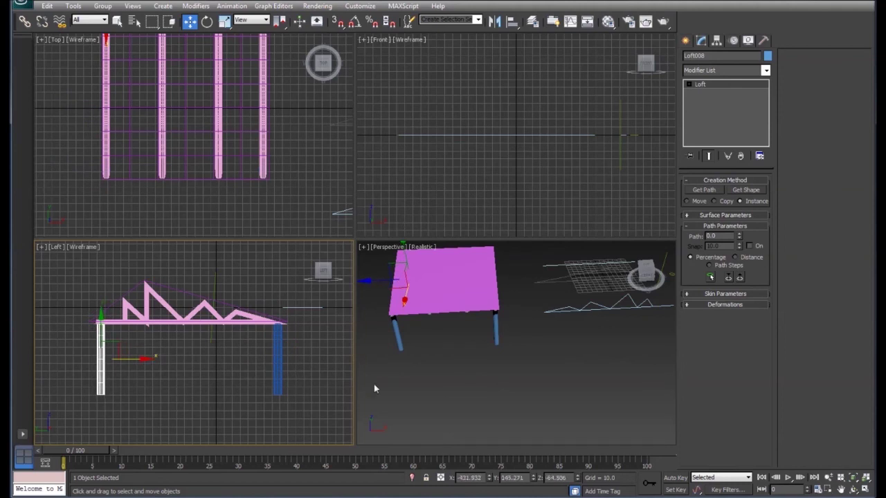
# Clone the column at X -235 as a copy and move it along Y to the truss's other end, at about Y 146
pyautogui.click(497, 337)
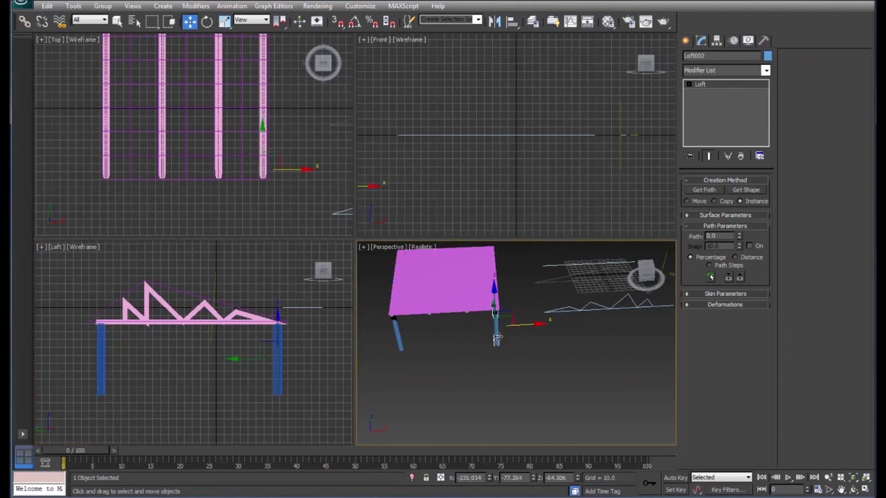
pyautogui.rightClick(497, 337)
pyautogui.click(510, 389)
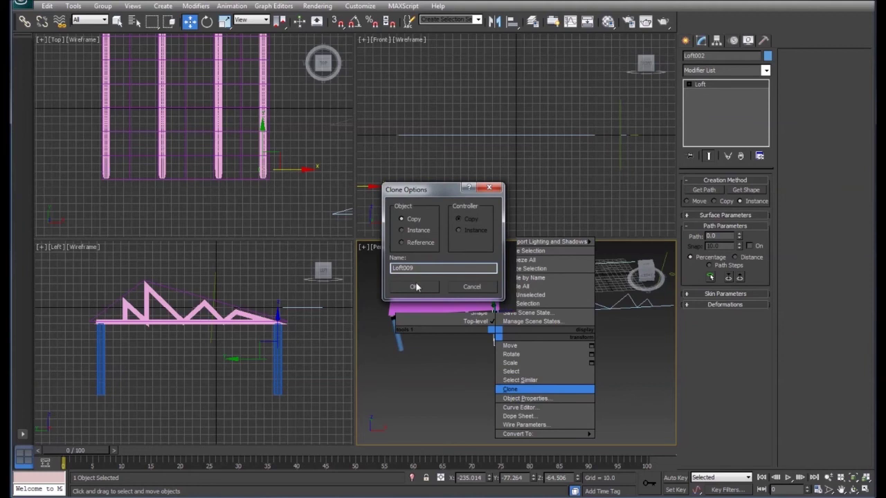
pyautogui.click(416, 287)
pyautogui.click(262, 136)
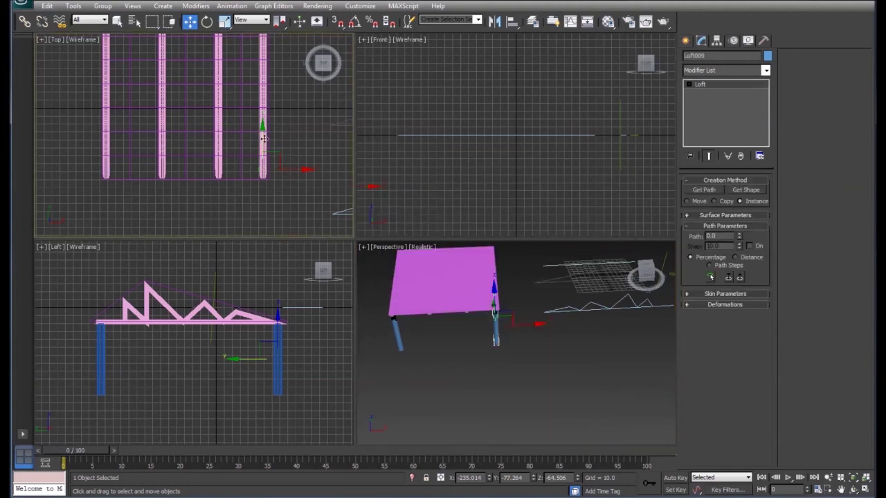
pyautogui.moveTo(262, 137); pyautogui.dragTo(262, 26)
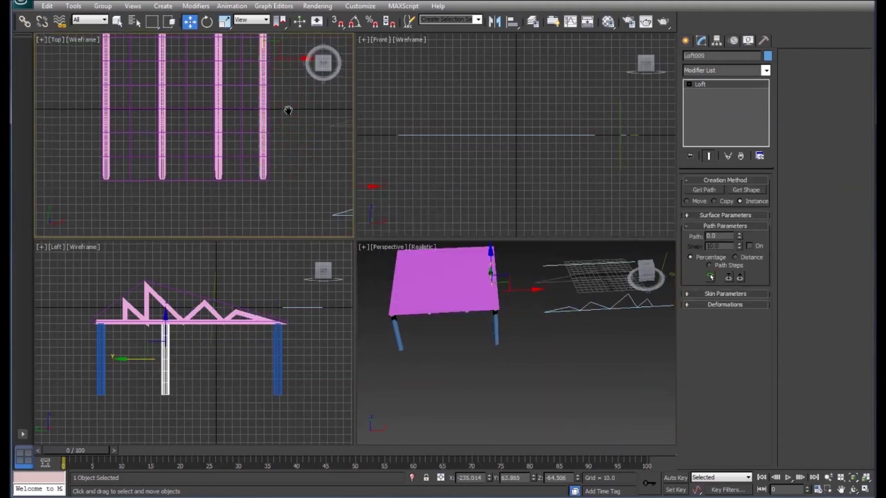
pyautogui.moveTo(289, 112); pyautogui.dragTo(280, 128, button='middle')
pyautogui.moveTo(256, 92); pyautogui.dragTo(253, 25)
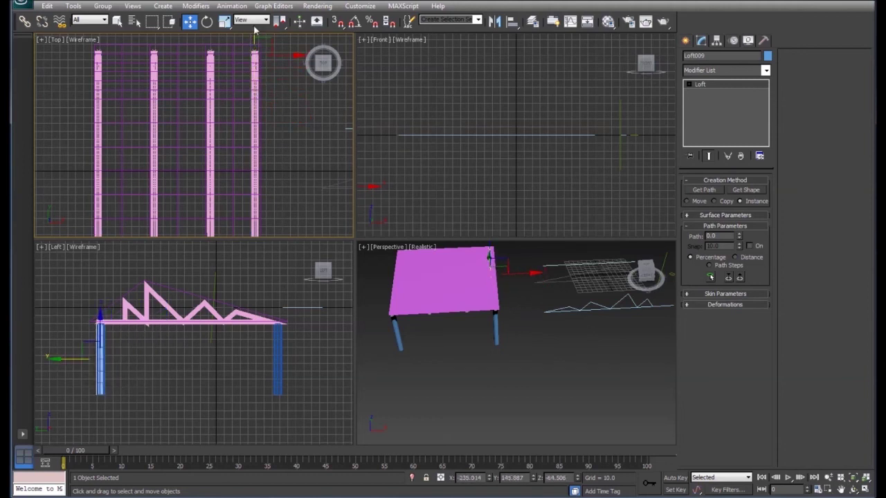
# Clear the selection and examine the roof, trusses and corner columns from the side and below in the Perspective view
pyautogui.click(482, 376)
pyautogui.moveTo(647, 270)
pyautogui.mouseDown()
pyautogui.moveTo(661, 271)
pyautogui.moveTo(645, 273)
pyautogui.mouseUp()
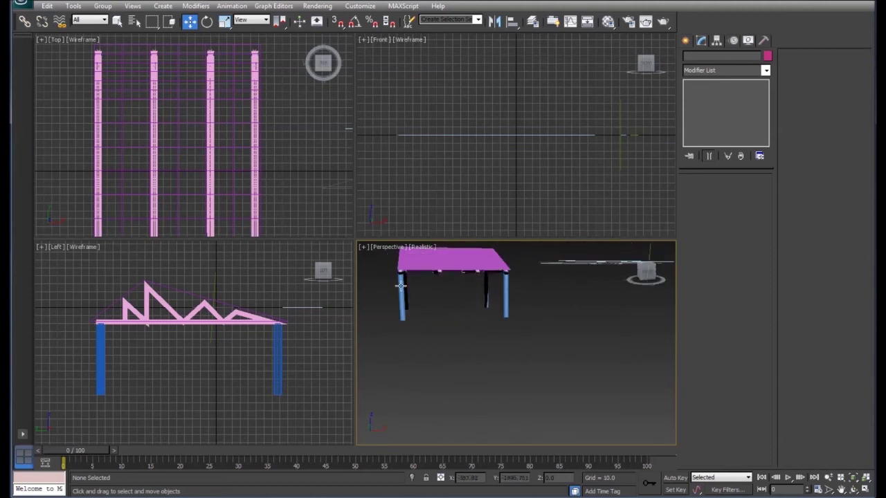
pyautogui.keyDown('alt'); pyautogui.moveTo(465, 290); pyautogui.dragTo(495, 396, button='middle'); pyautogui.keyUp('alt')
pyautogui.moveTo(644, 271); pyautogui.dragTo(644, 269)
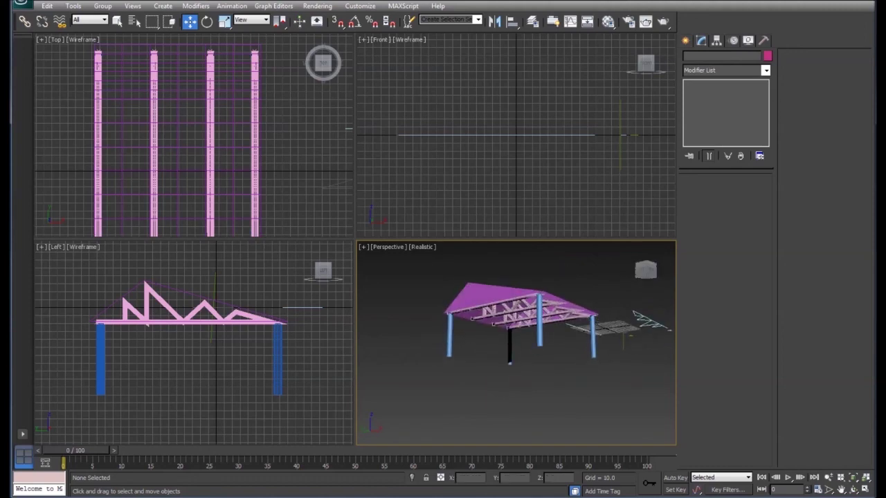